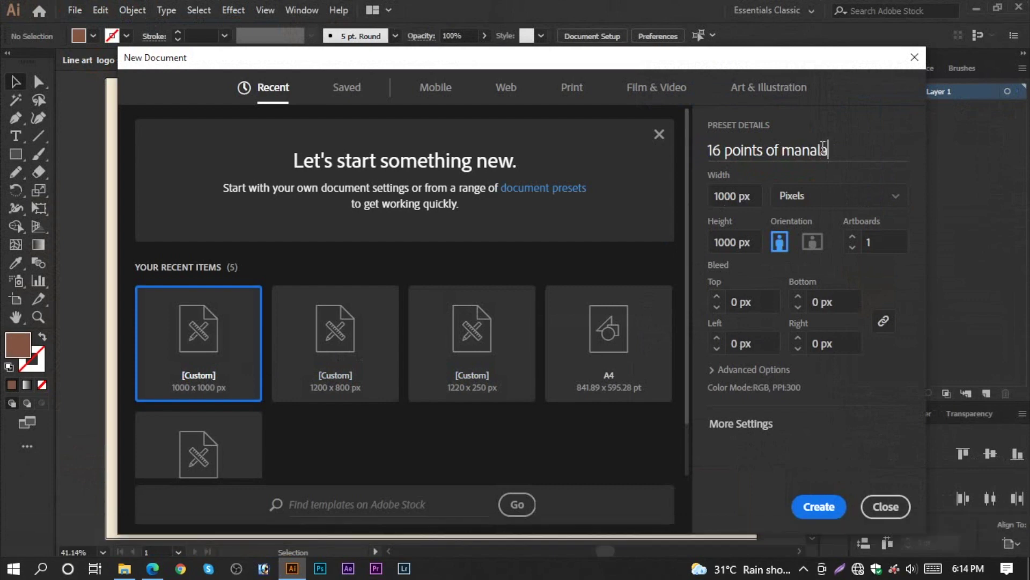
Name the new 1000 x 1000 px document "16 points of mandala", create it and collapse the Asset Export panel.
key("BackSpace")
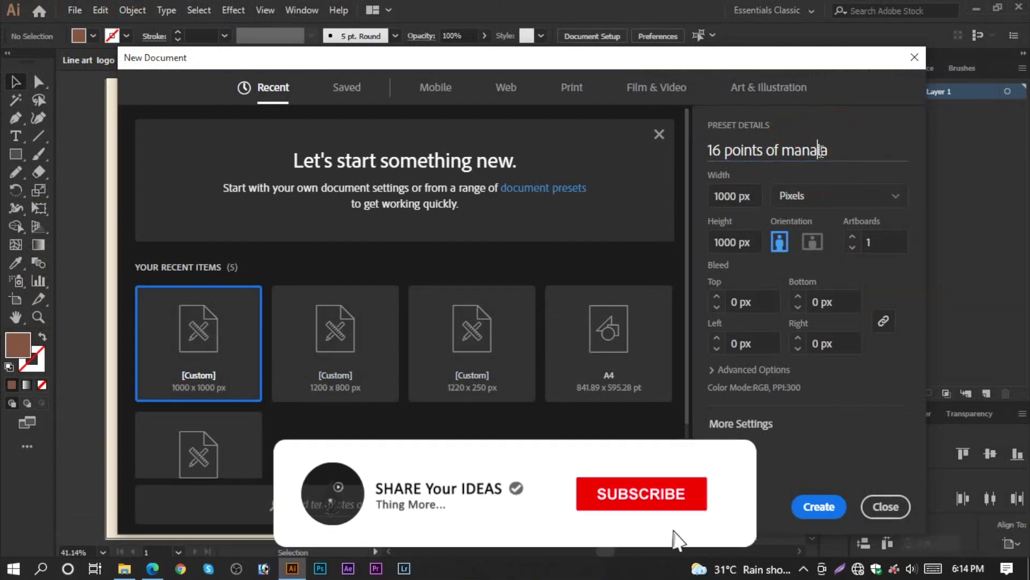
type("d")
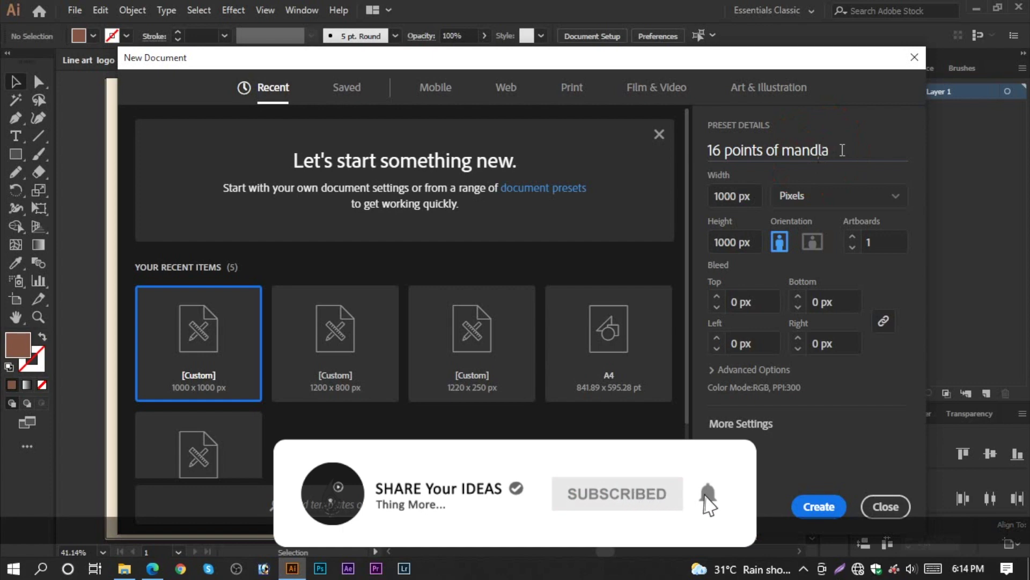
type("a")
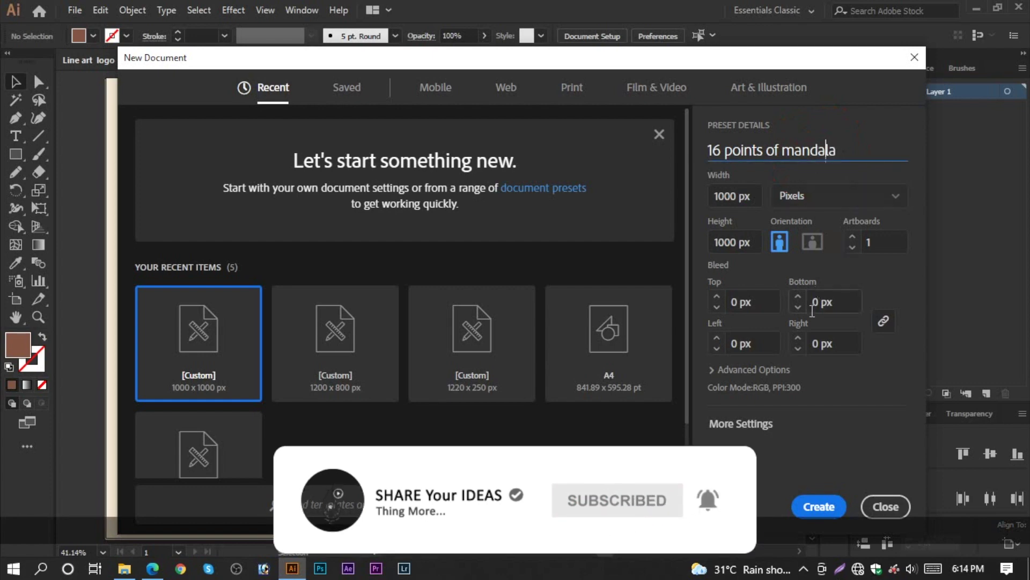
left_click(818, 504)
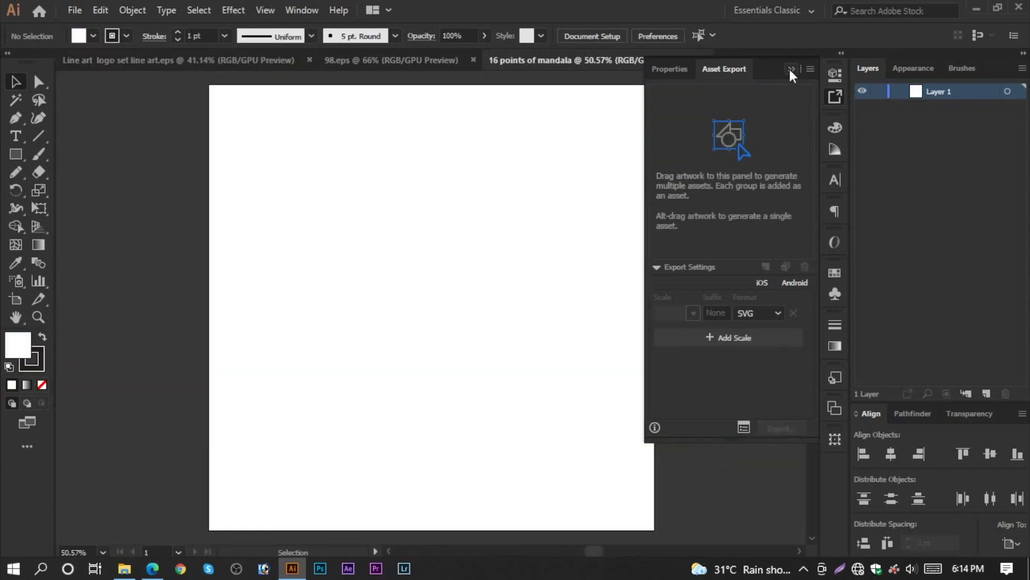
left_click(792, 69)
Draw a vertical line through the artboard's middle, extending past both edges, and give it an orange stroke.
scroll(561, 280, "down", 2)
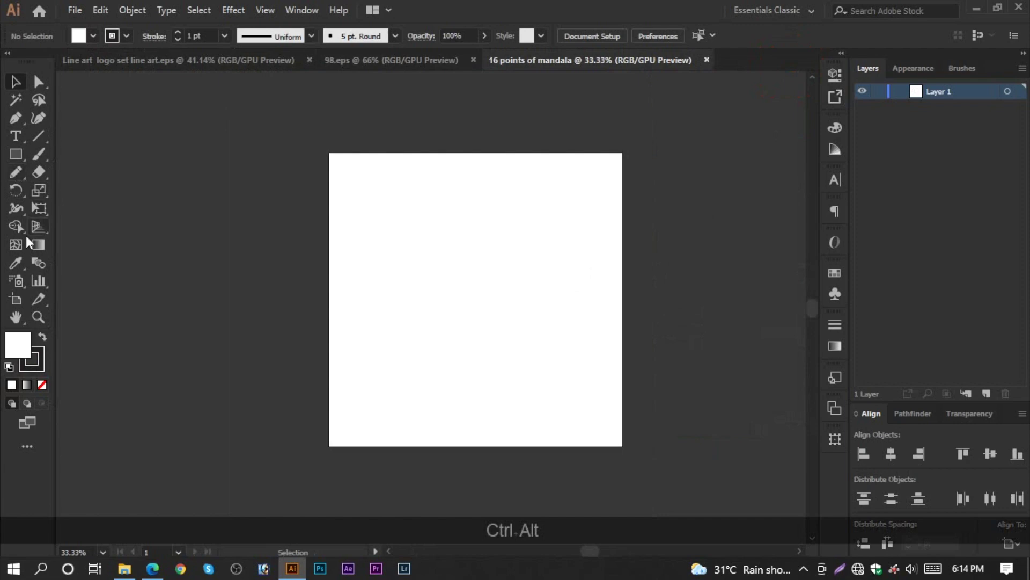
left_click(39, 136)
left_click_drag(476, 100, 488, 485)
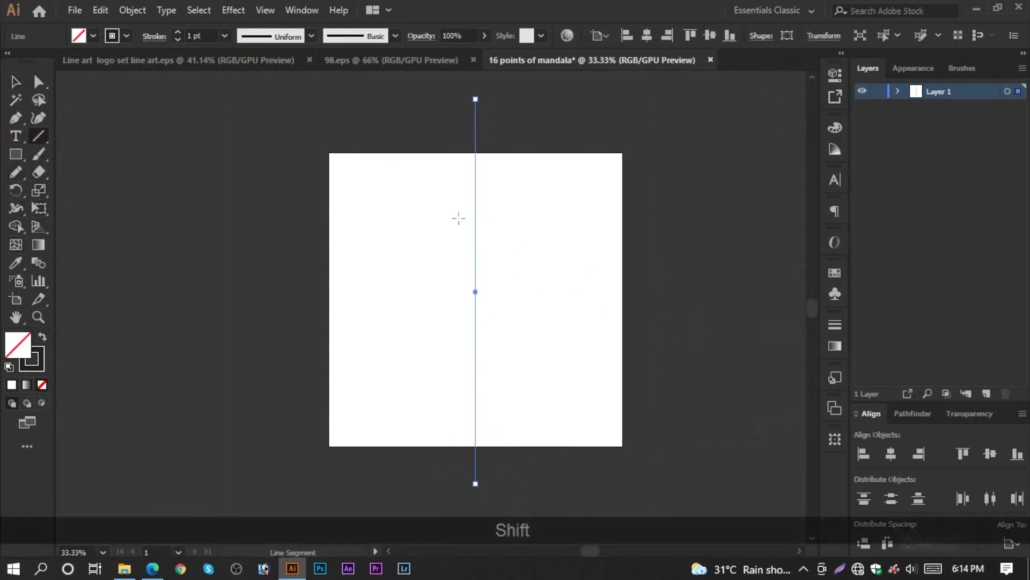
left_click(127, 36)
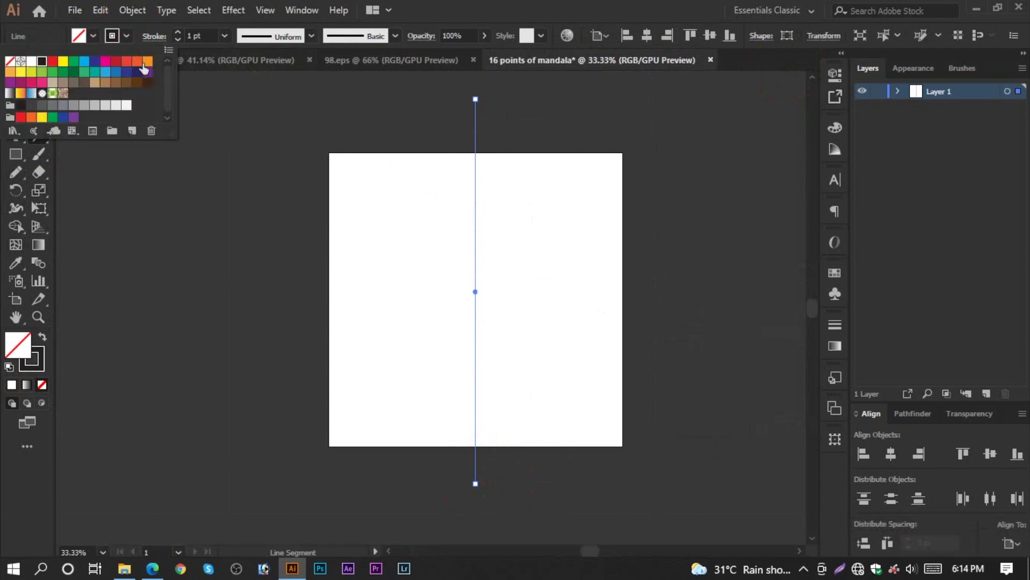
left_click(147, 61)
Centre the orange line horizontally and vertically on the artboard.
left_click(133, 13)
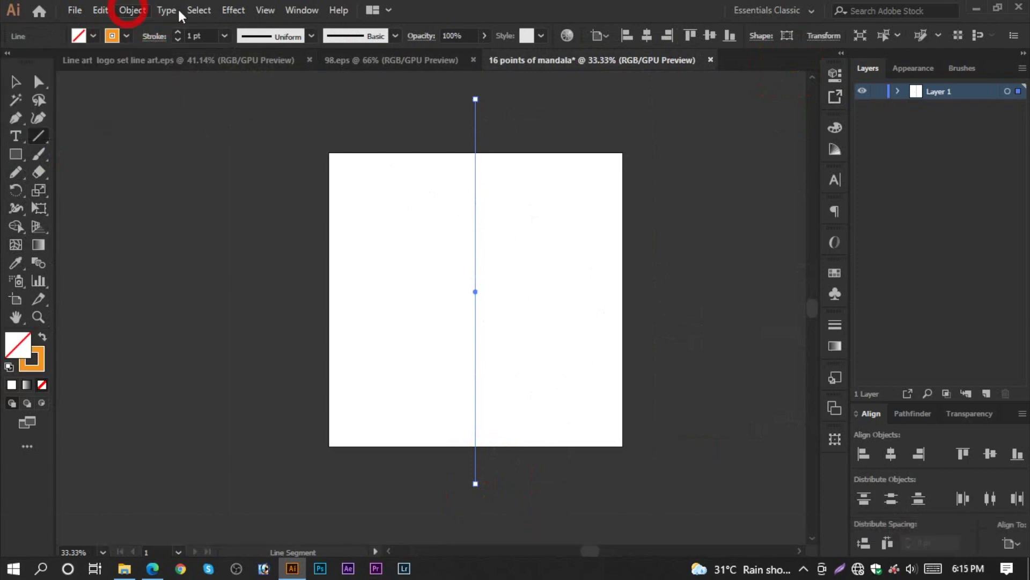
left_click(234, 10)
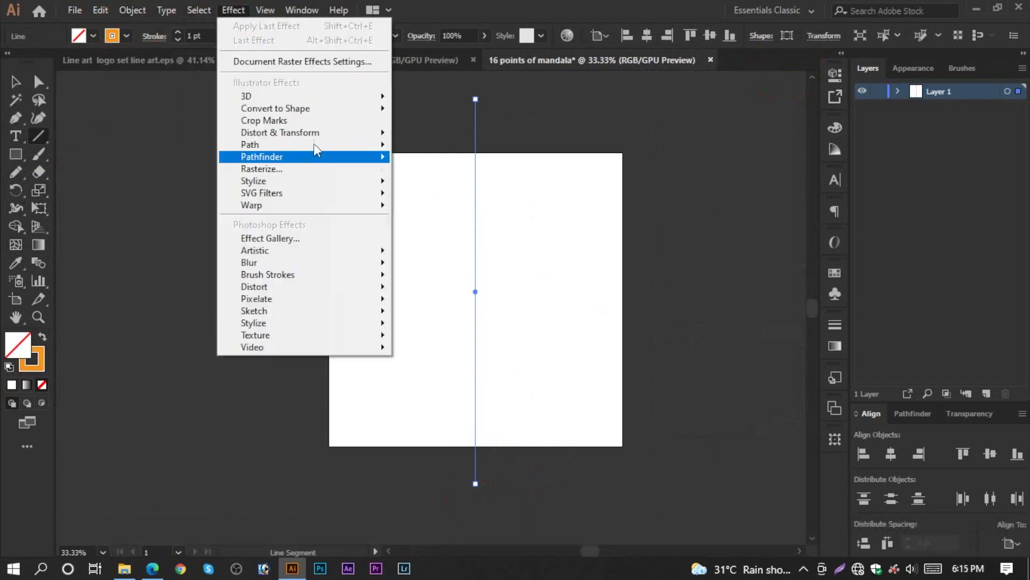
mouse_move(368, 139)
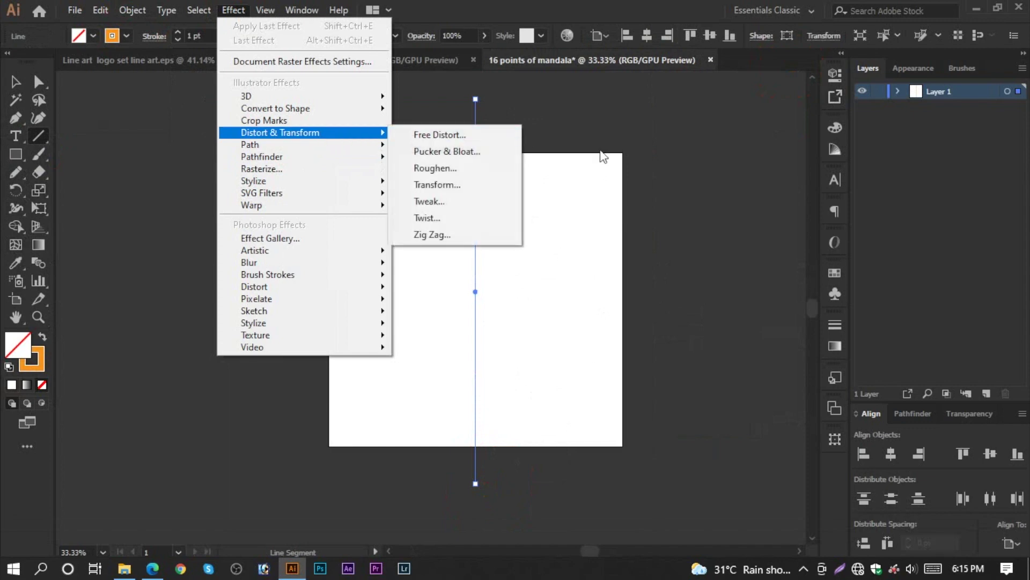
left_click(891, 454)
left_click(990, 454)
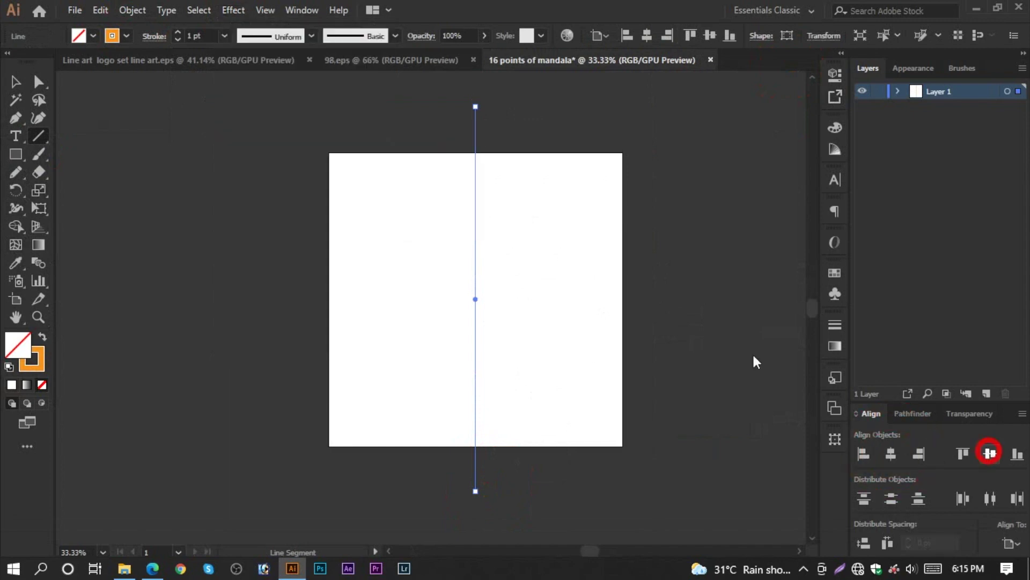
Apply a Transform effect to the line with 15 copies and a rotation angle of 12°.
left_click(131, 9)
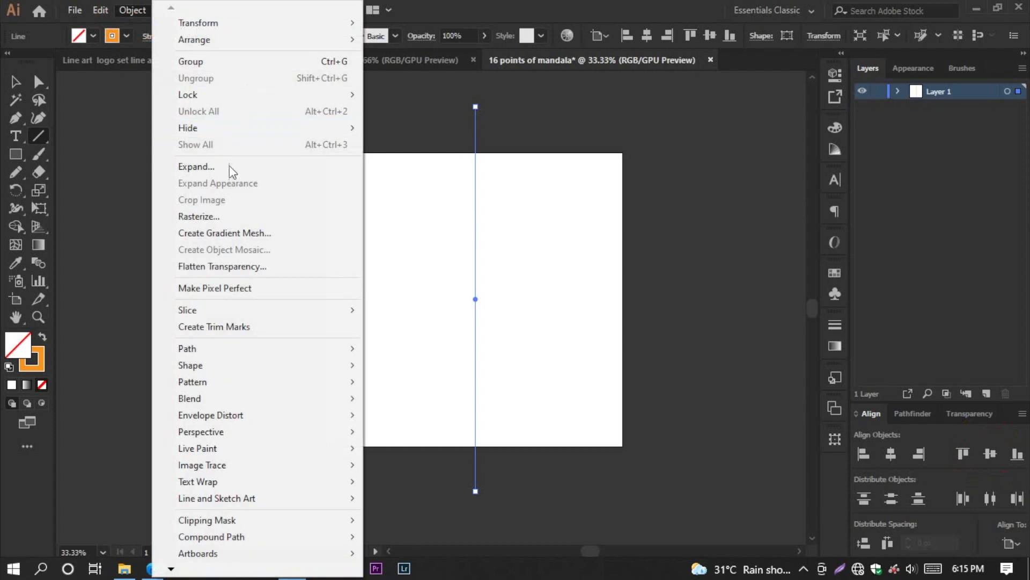
left_click(414, 7)
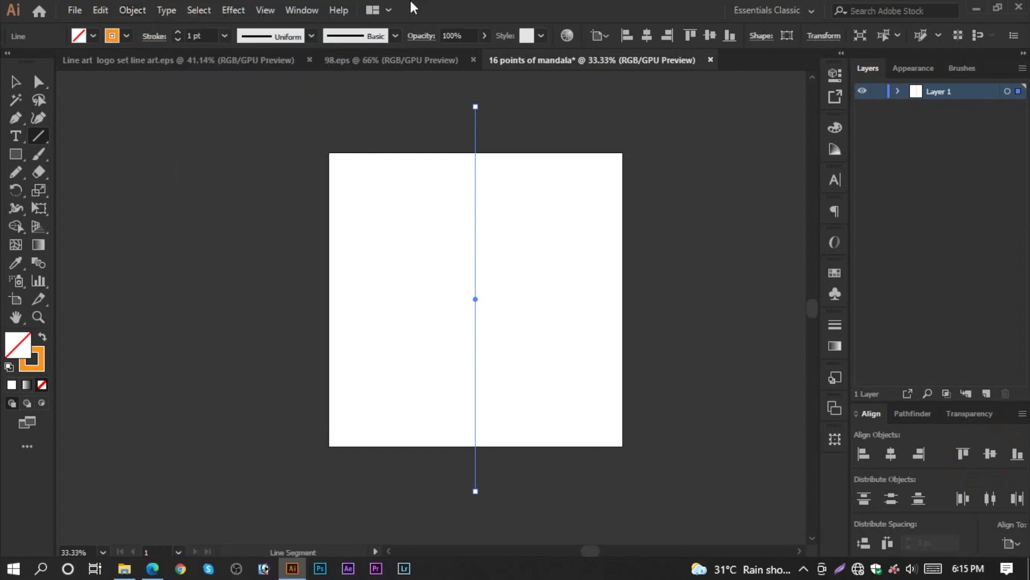
left_click(234, 9)
mouse_move(316, 135)
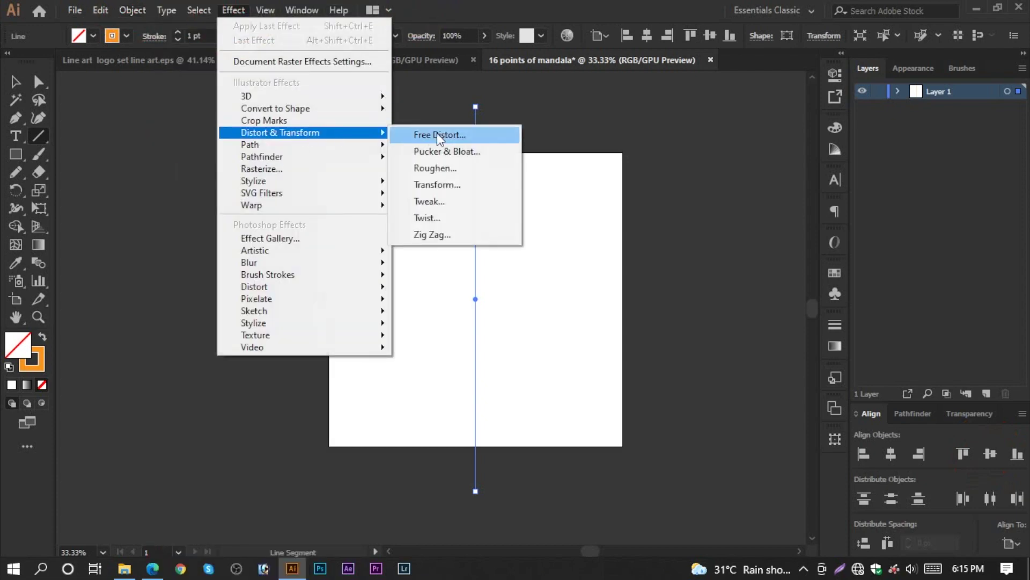
left_click(439, 184)
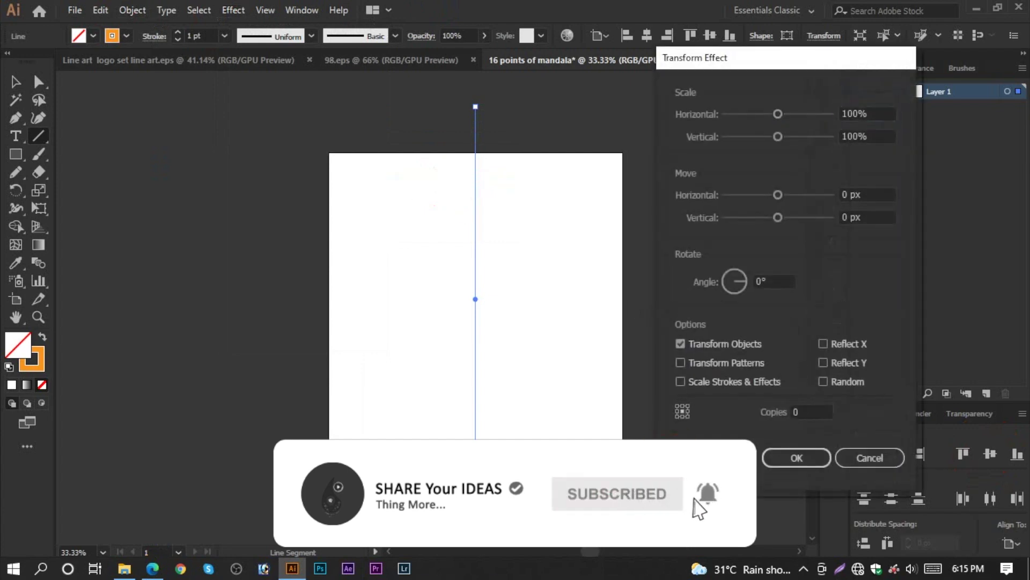
left_click(806, 412)
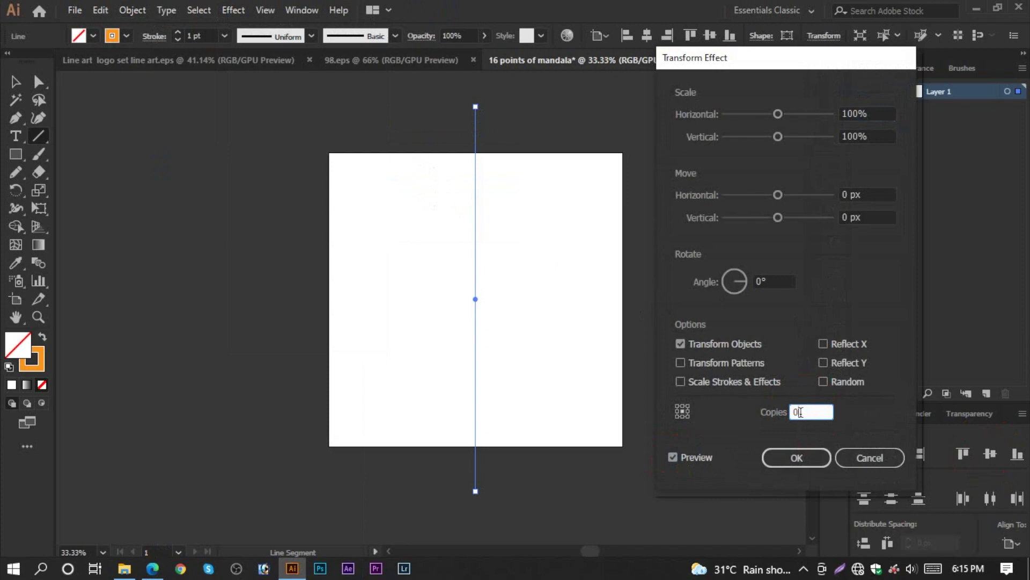
key("BackSpace")
type("15")
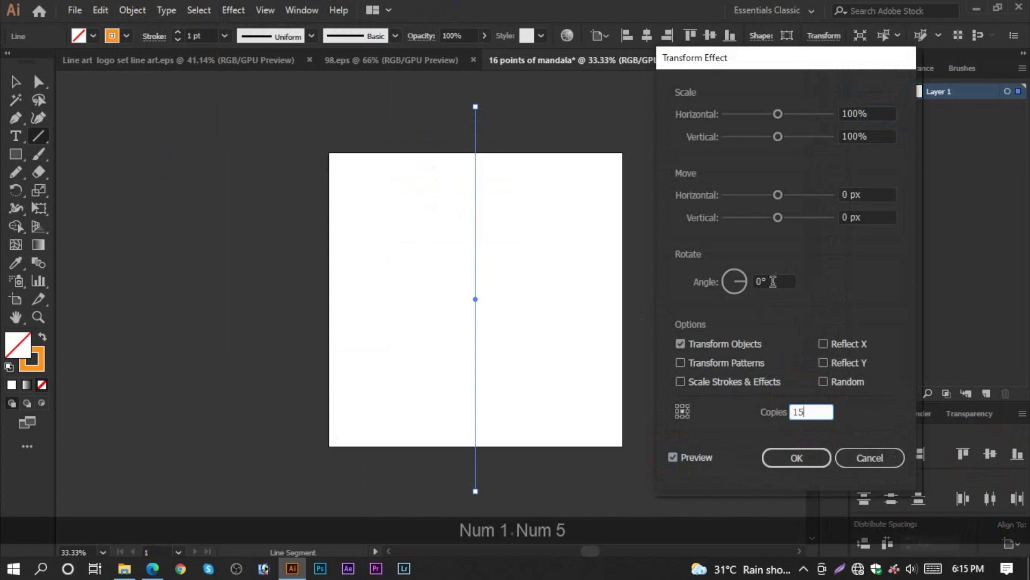
left_click(752, 282)
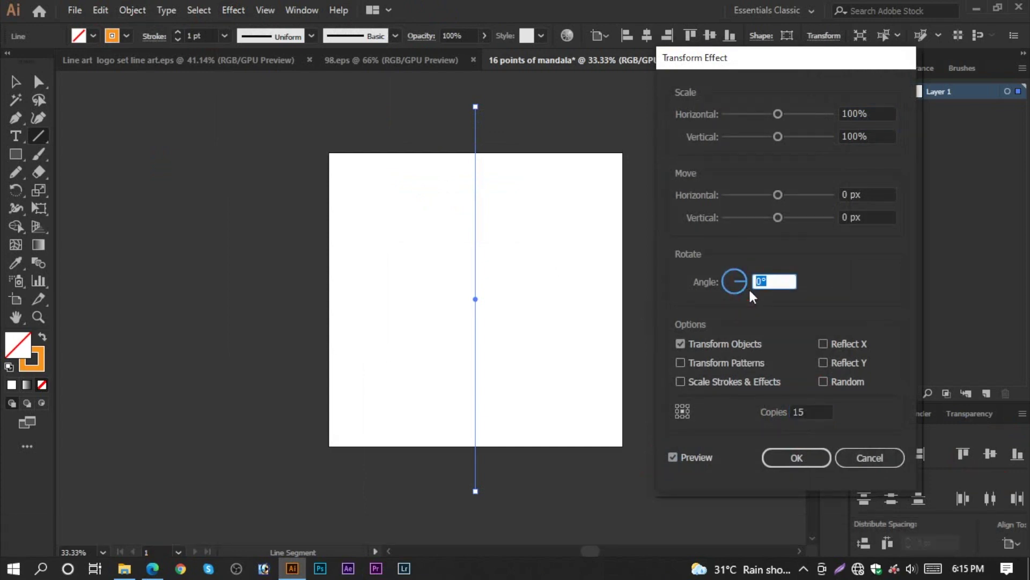
type("12")
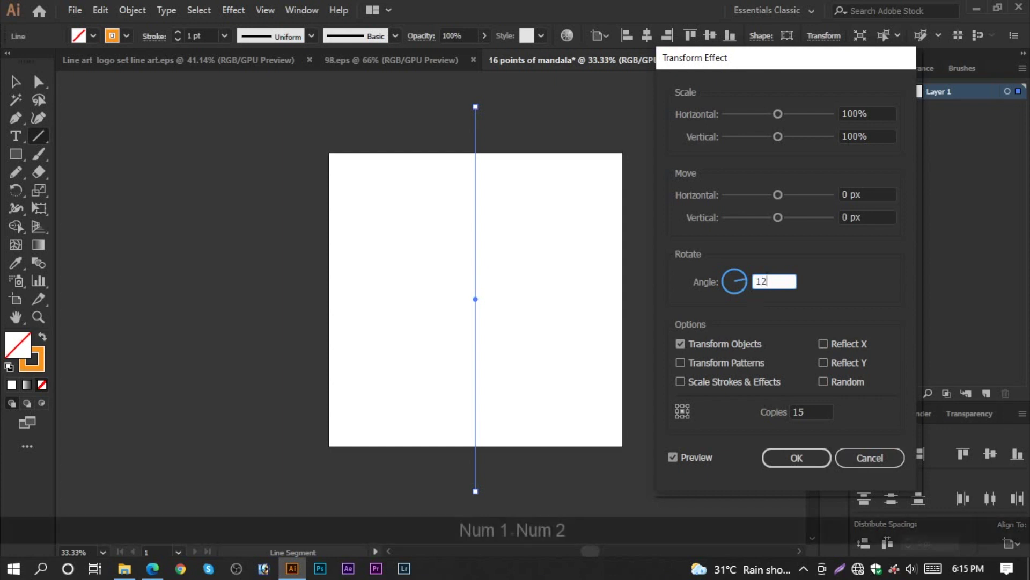
left_click(809, 415)
left_click(801, 456)
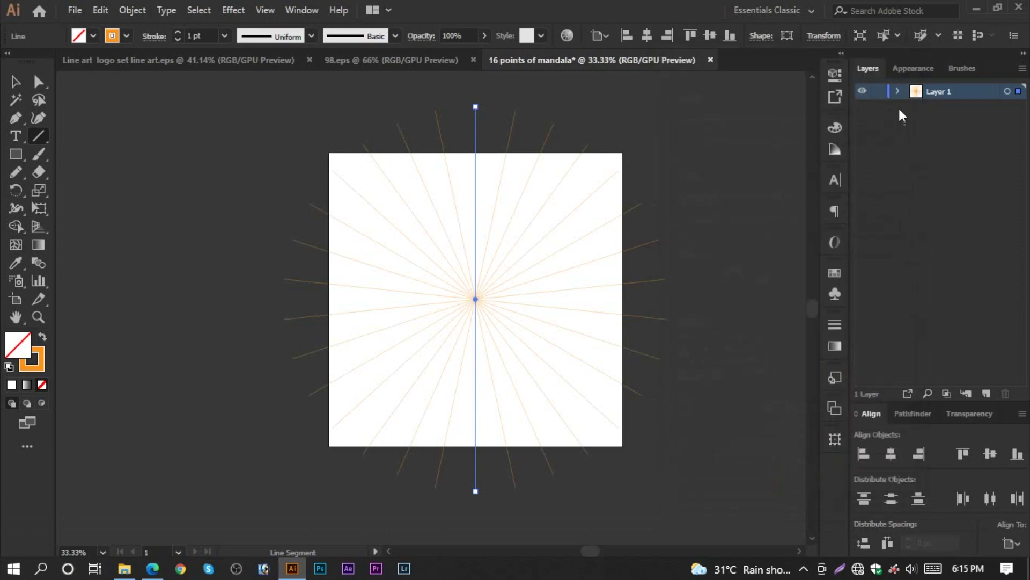
Expand the appearance of the radiating lines, and lock and hide Layer 1.
left_click(132, 10)
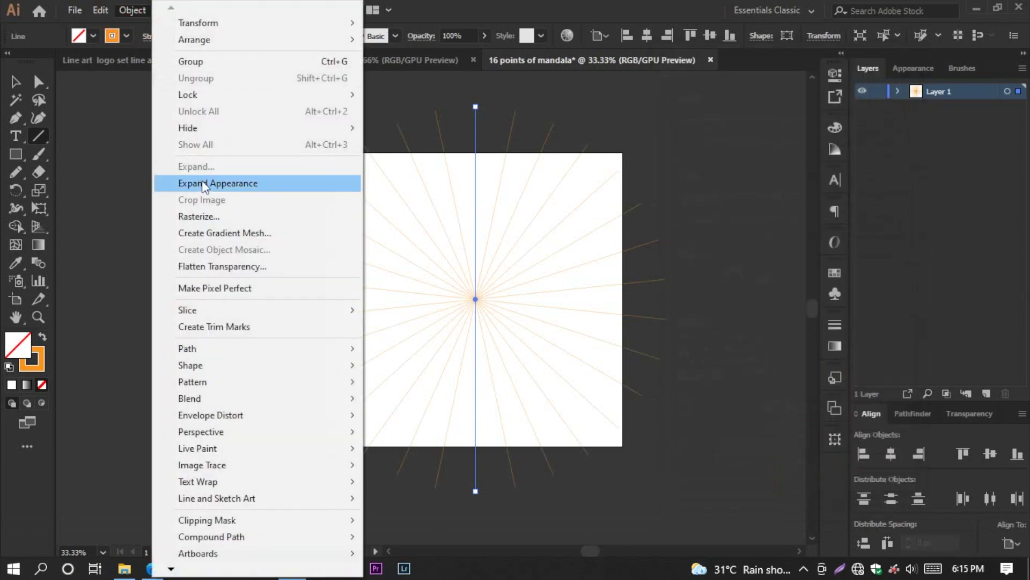
left_click(204, 183)
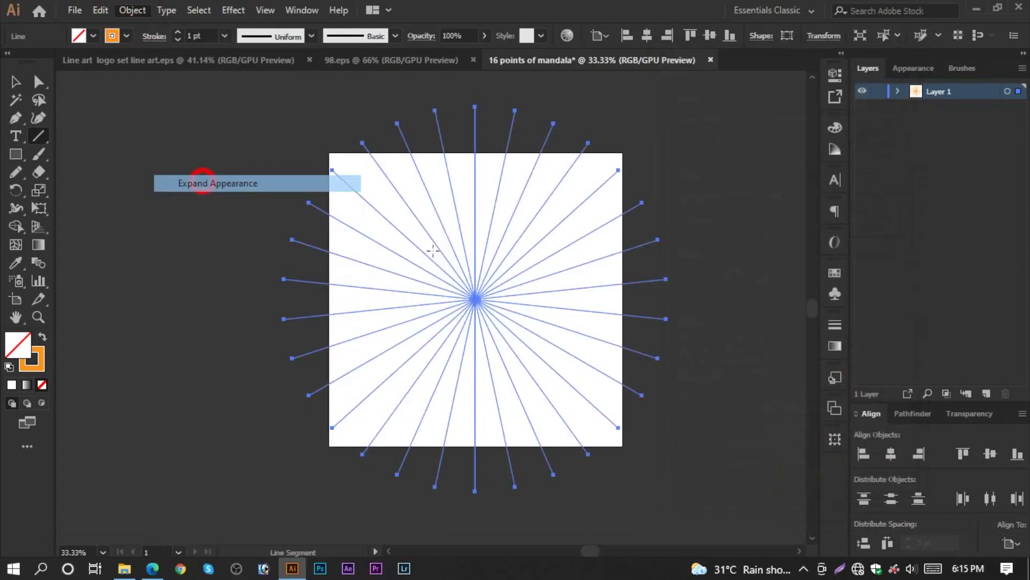
left_click(877, 92)
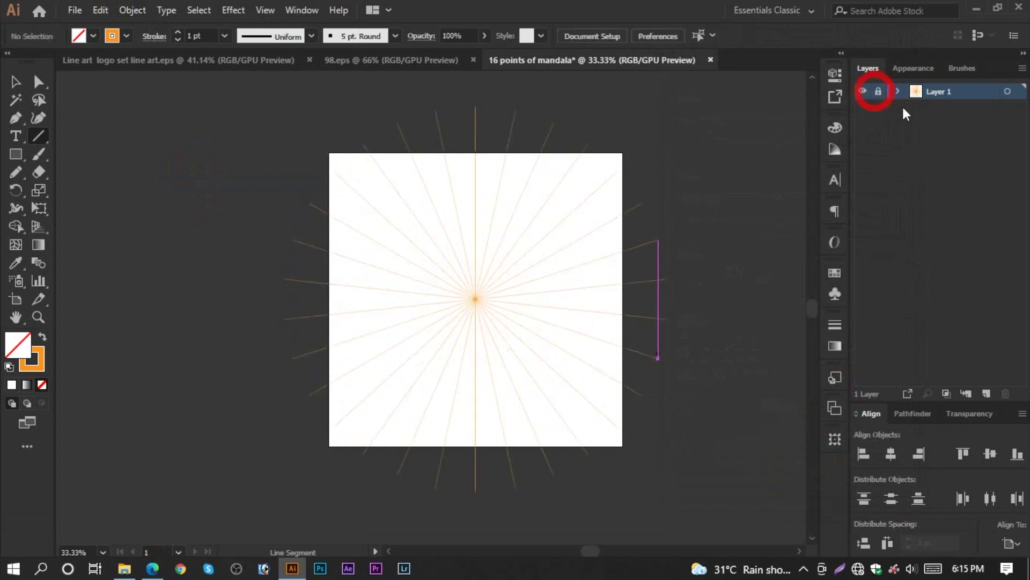
left_click(863, 93)
Add a new layer above Layer 1 and name it "Design".
key("ctrl+y")
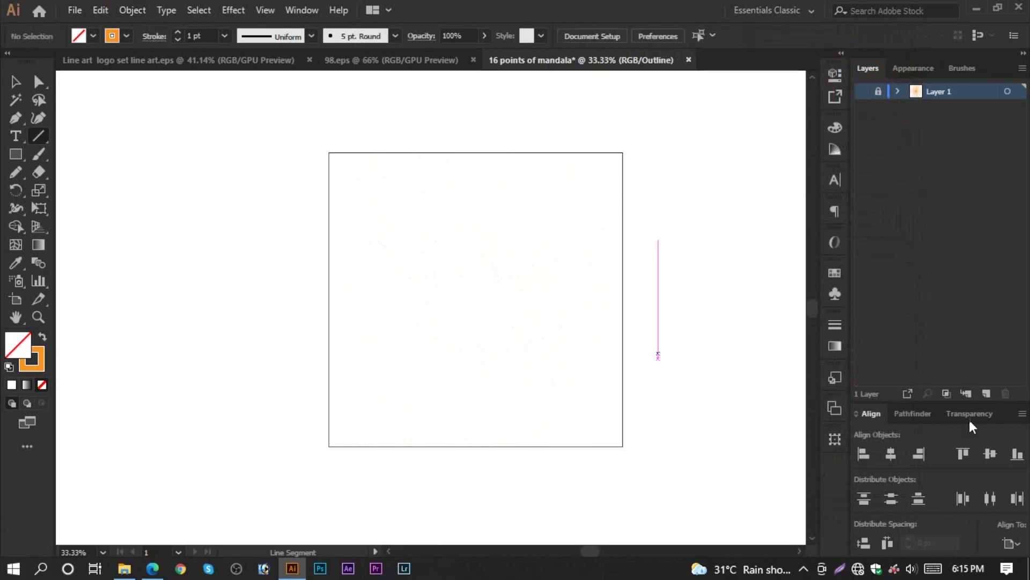
left_click(986, 393)
key("ctrl+y")
double_click(941, 92)
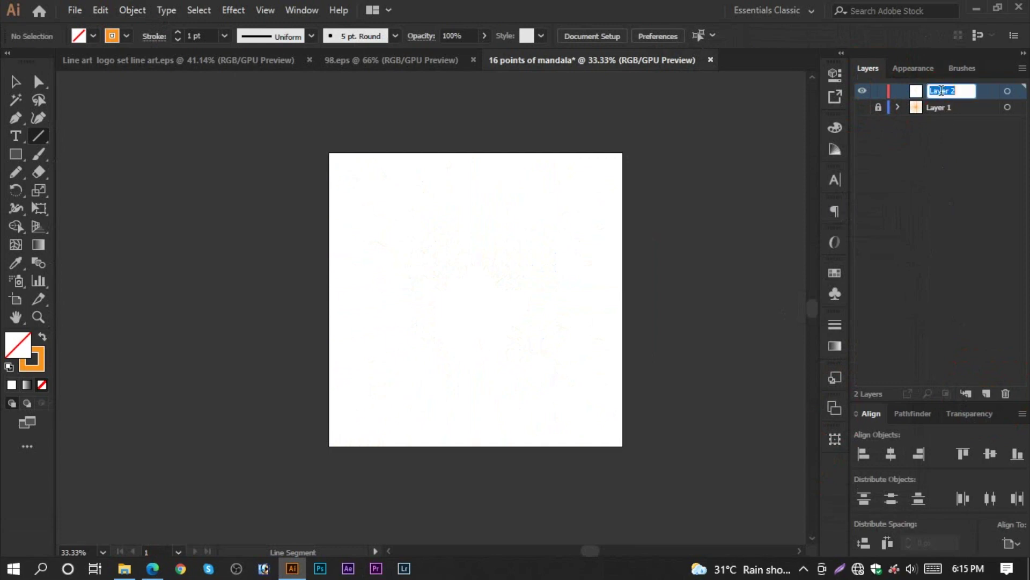
type("Design")
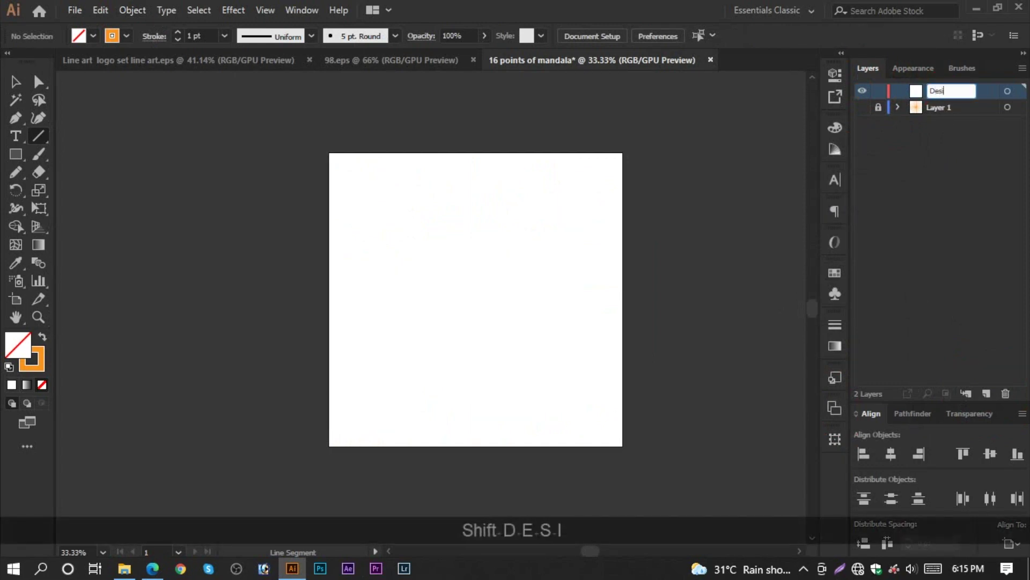
left_click(936, 184)
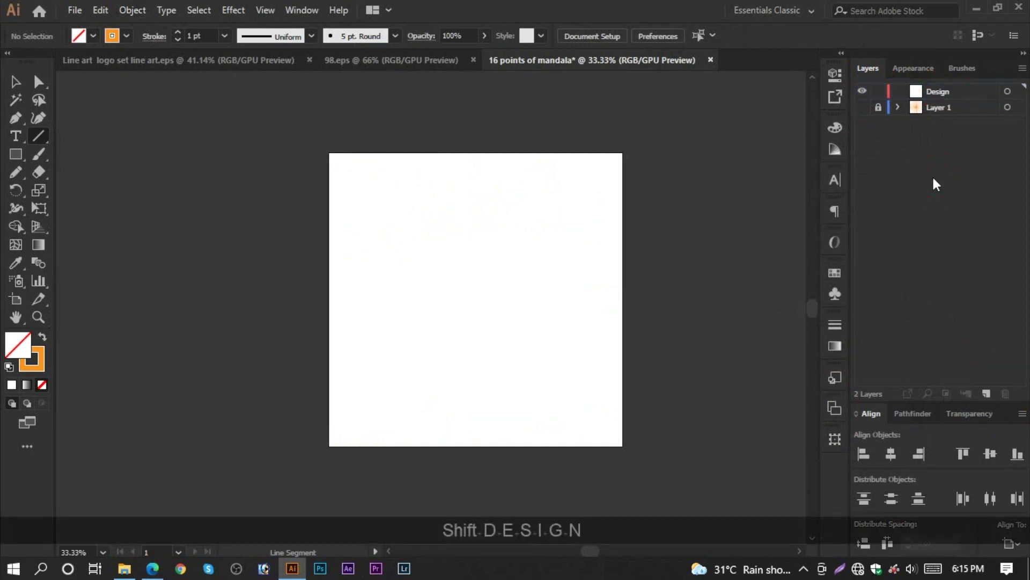
Draw a vertical line the full height of the artboard and add a copy rotated 90°, centred to form a cross.
left_click_drag(477, 153, 484, 445)
left_click(16, 81)
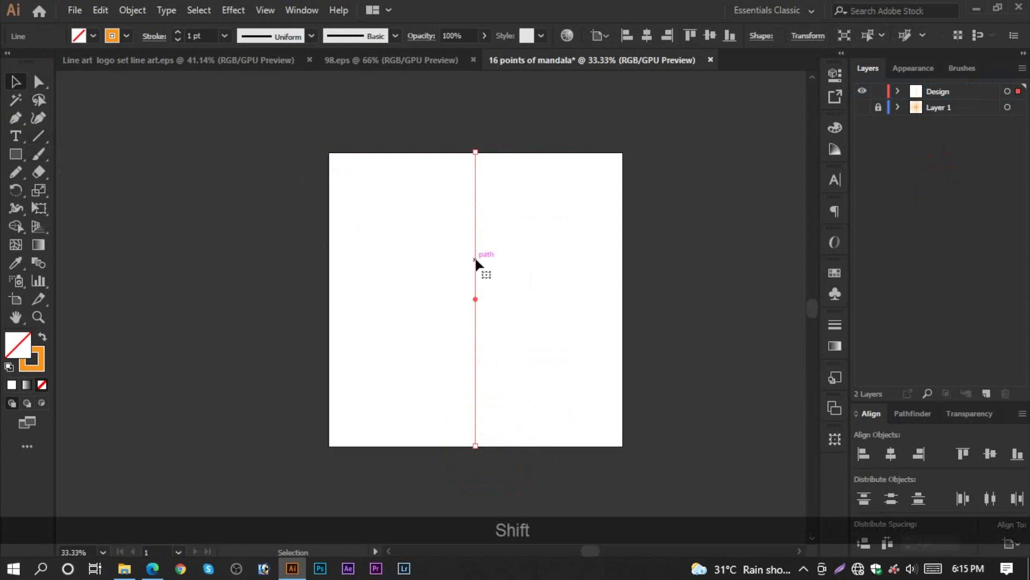
left_click_drag(475, 256, 557, 258)
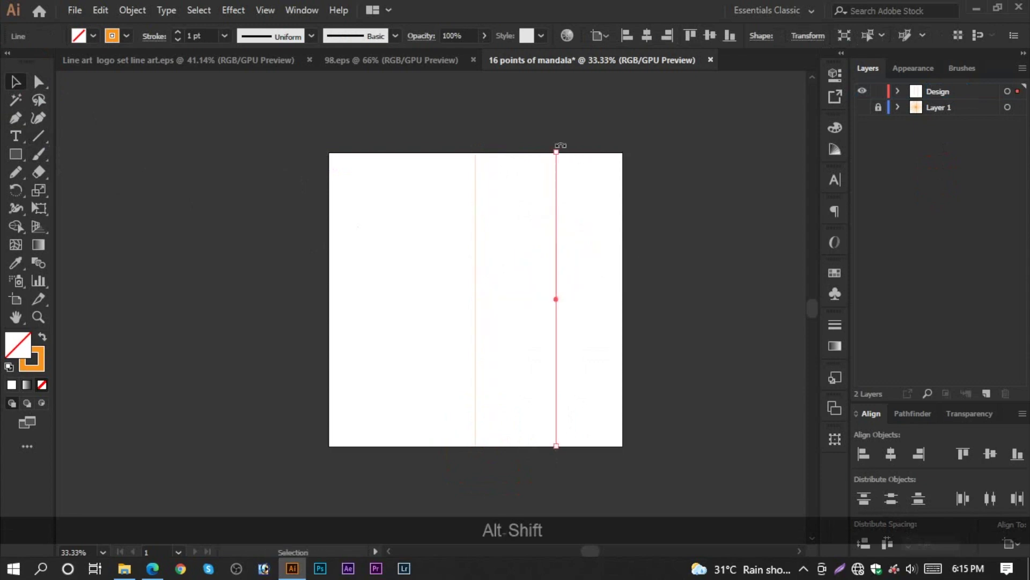
left_click_drag(561, 145, 669, 308)
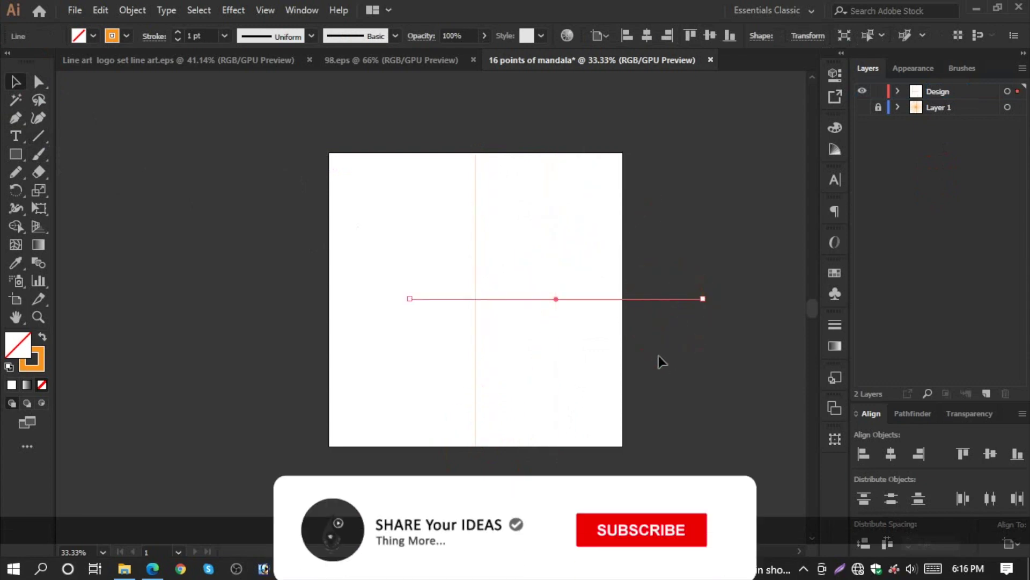
left_click(892, 452)
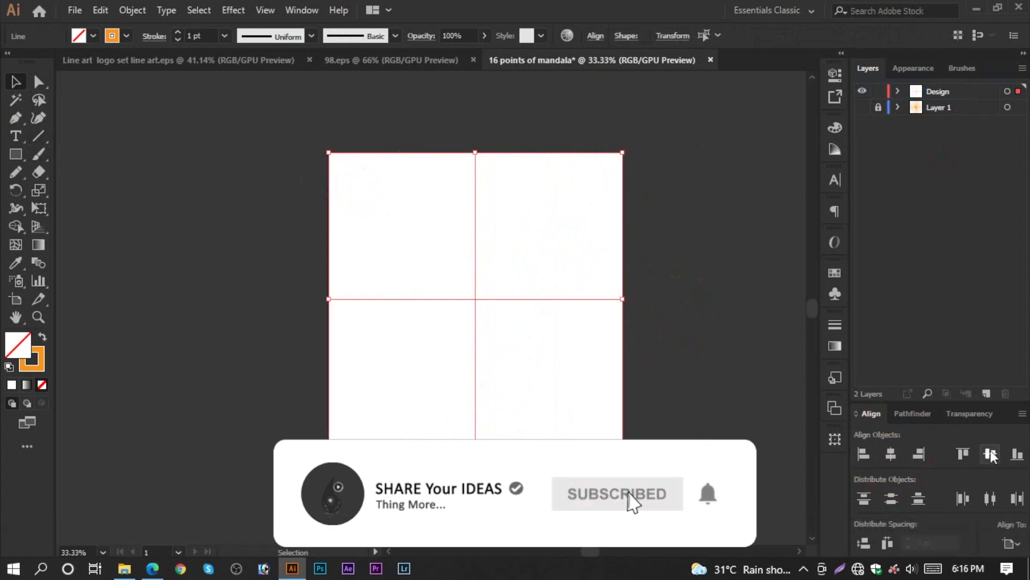
Paint a short curved stroke with the Paintbrush near the centre of the crossing lines.
left_click(38, 155)
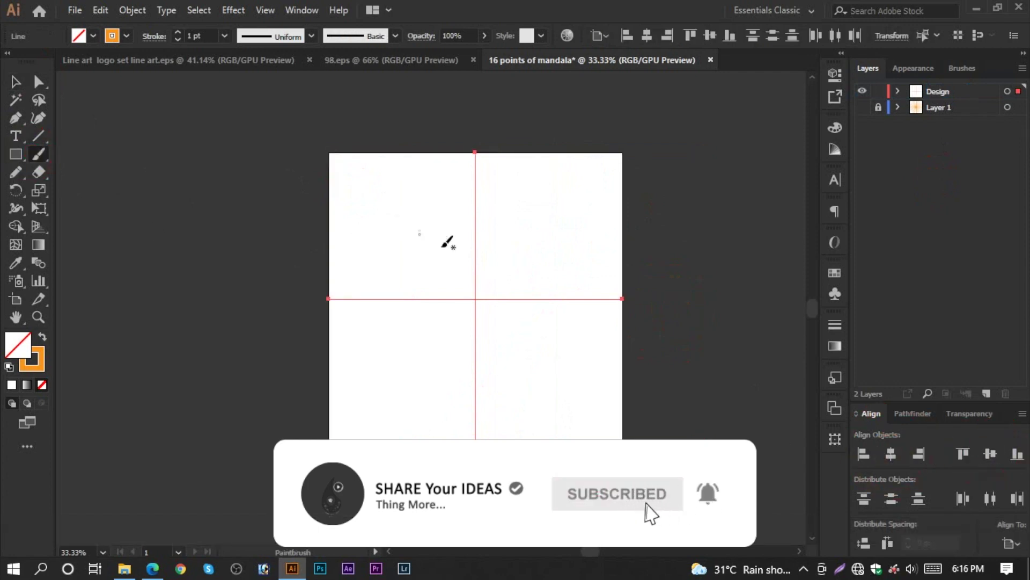
mouse_move(465, 248)
left_mouse_down()
mouse_move(490, 293)
mouse_move(485, 325)
left_mouse_up()
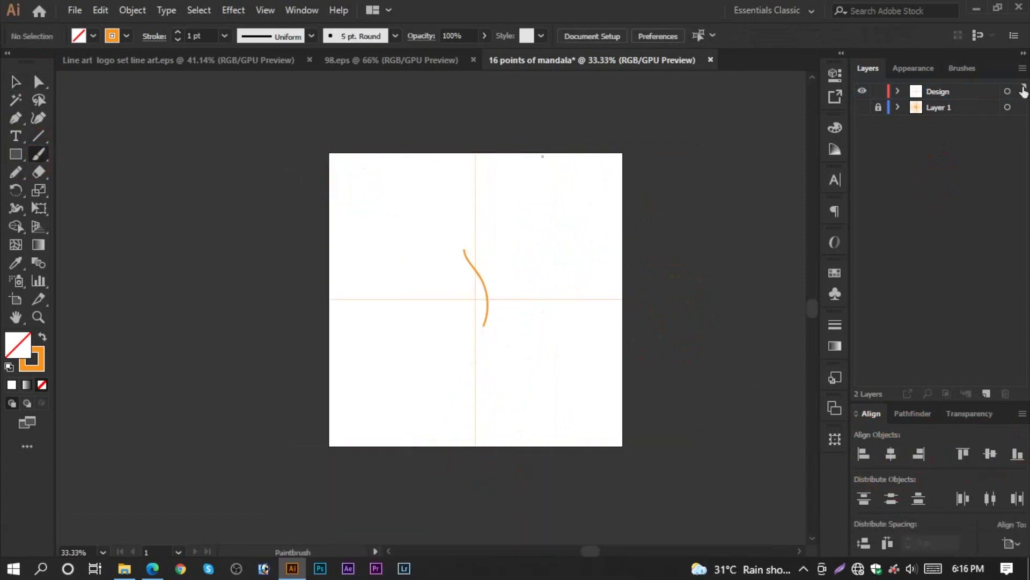
Apply a Transform effect to the whole Design layer with Reflect X enabled and 1 copy.
left_click(898, 92)
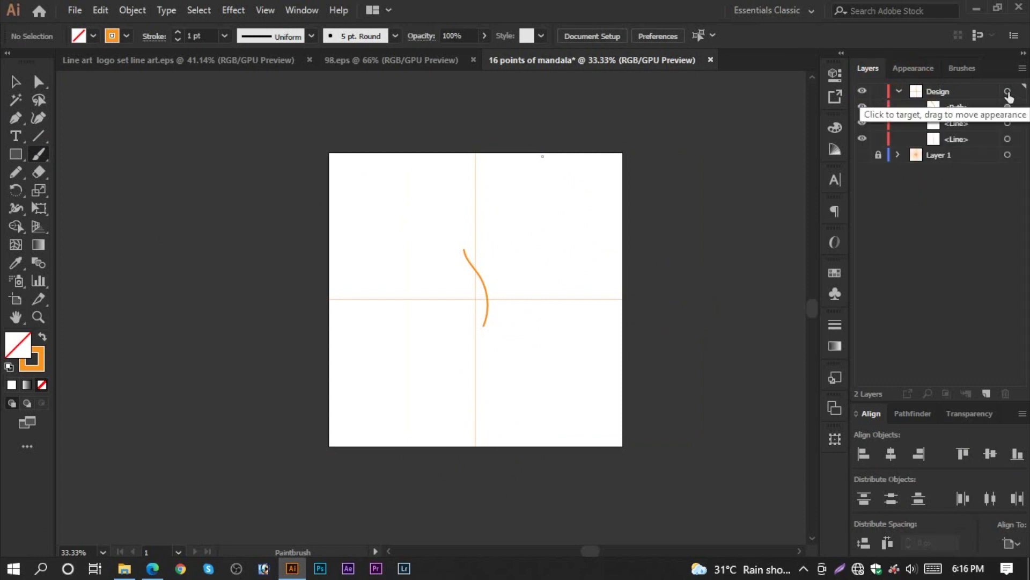
left_click(1008, 92)
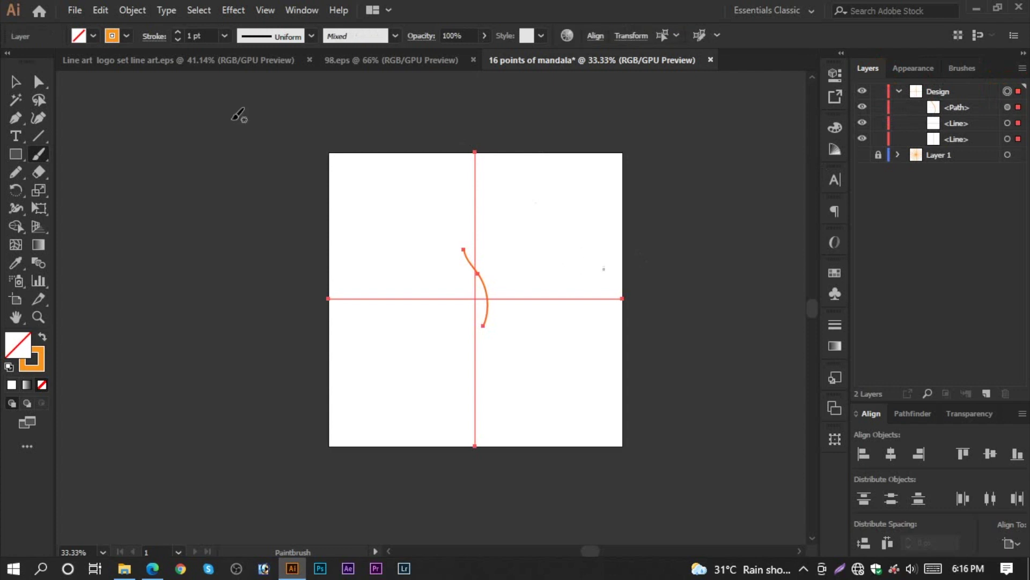
left_click(236, 11)
mouse_move(380, 132)
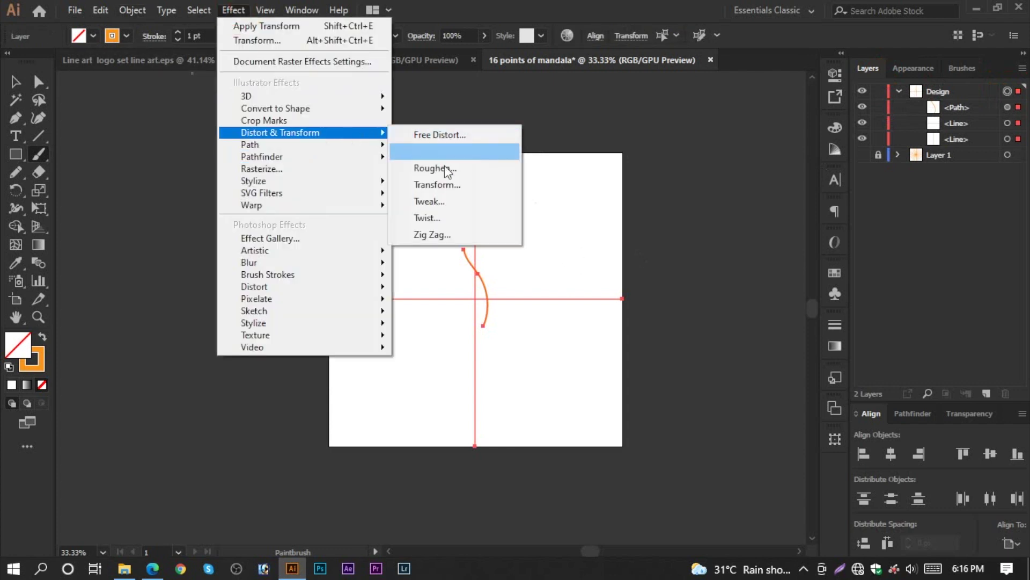
left_click(438, 184)
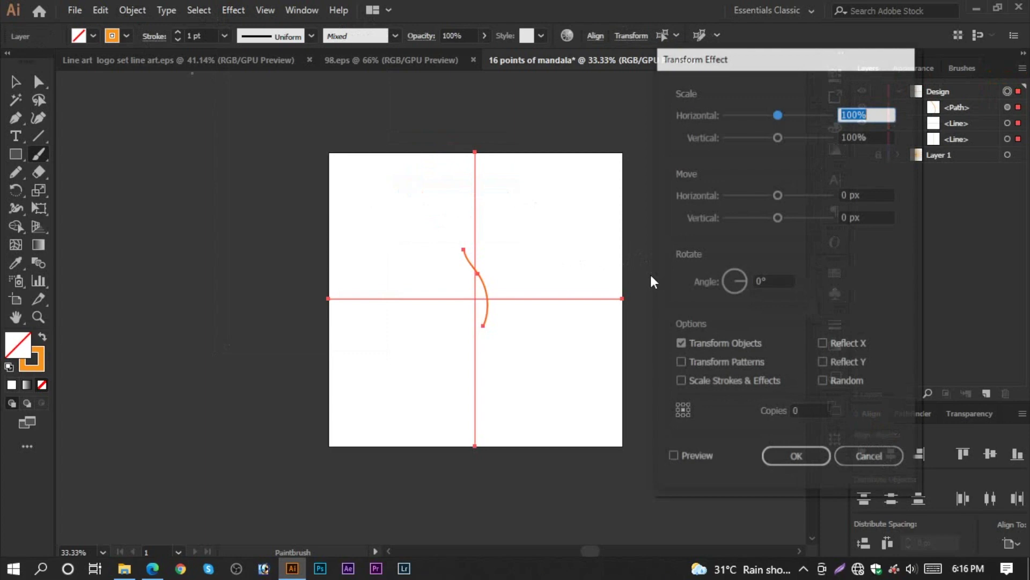
left_click(805, 411)
type("1")
left_click(825, 344)
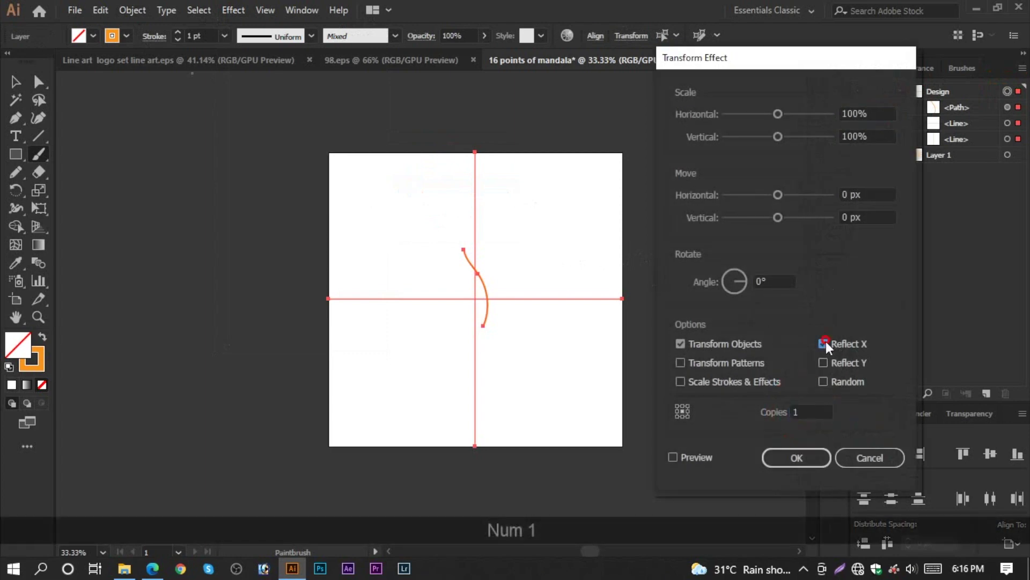
left_click(673, 457)
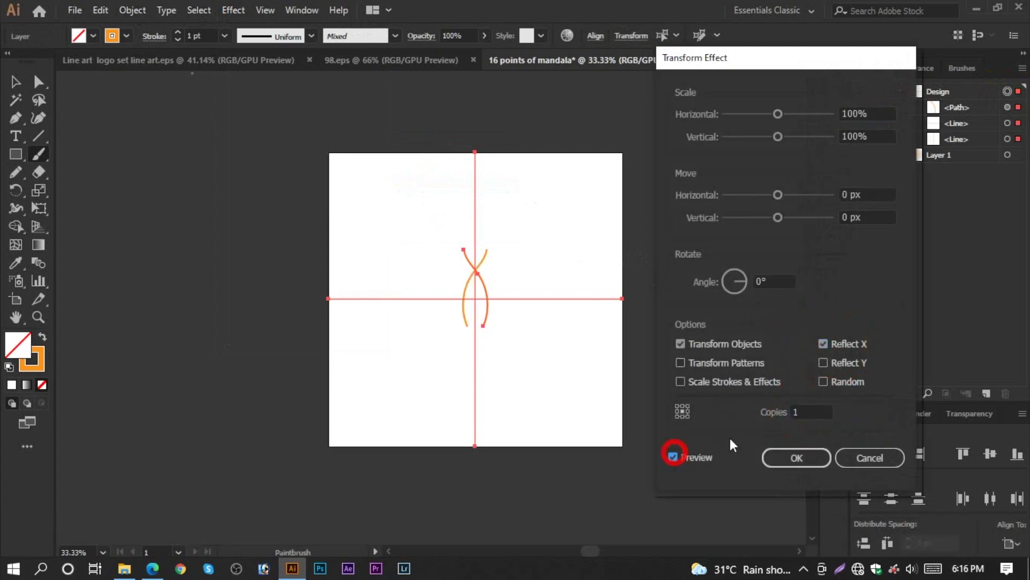
left_click(803, 460)
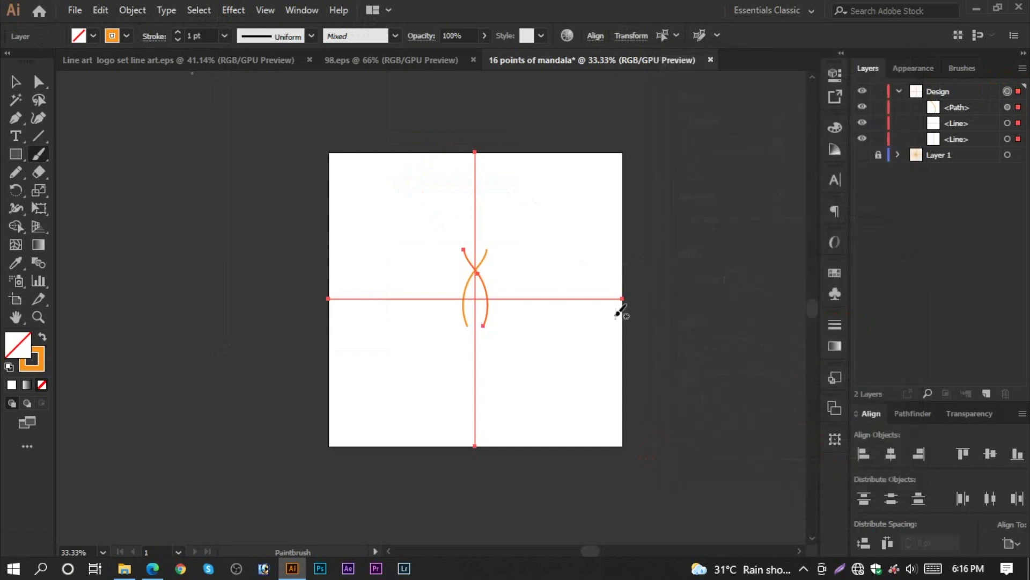
Apply a second Transform effect to the Design layer with a 24° rotation angle and 15 copies.
left_click(233, 10)
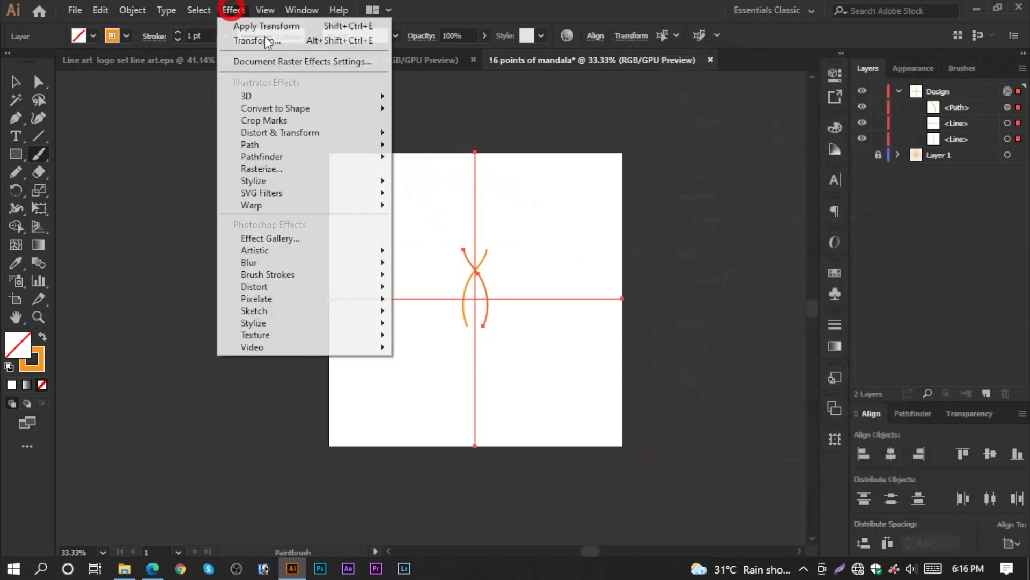
mouse_move(357, 139)
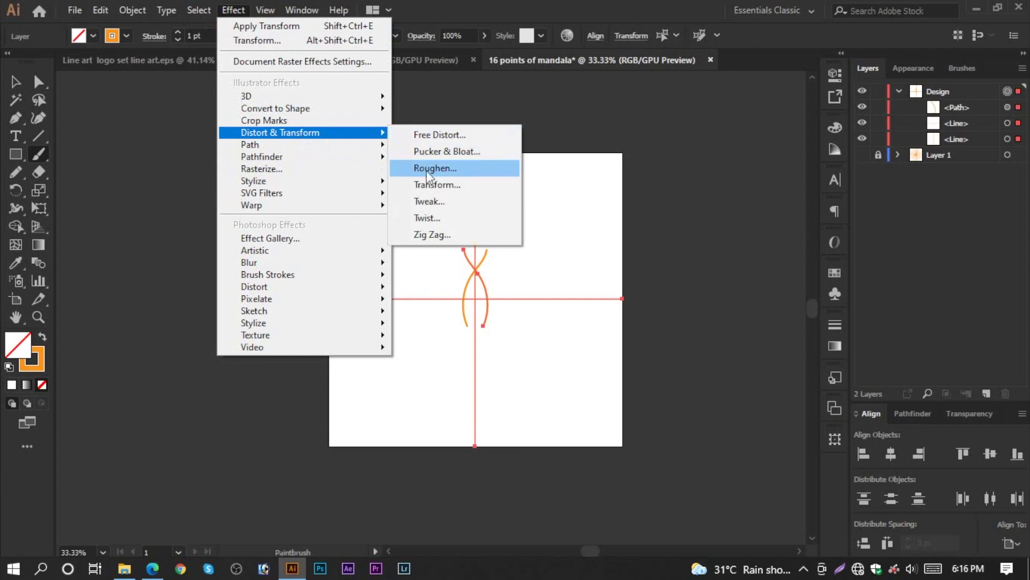
left_click(429, 184)
left_click(575, 318)
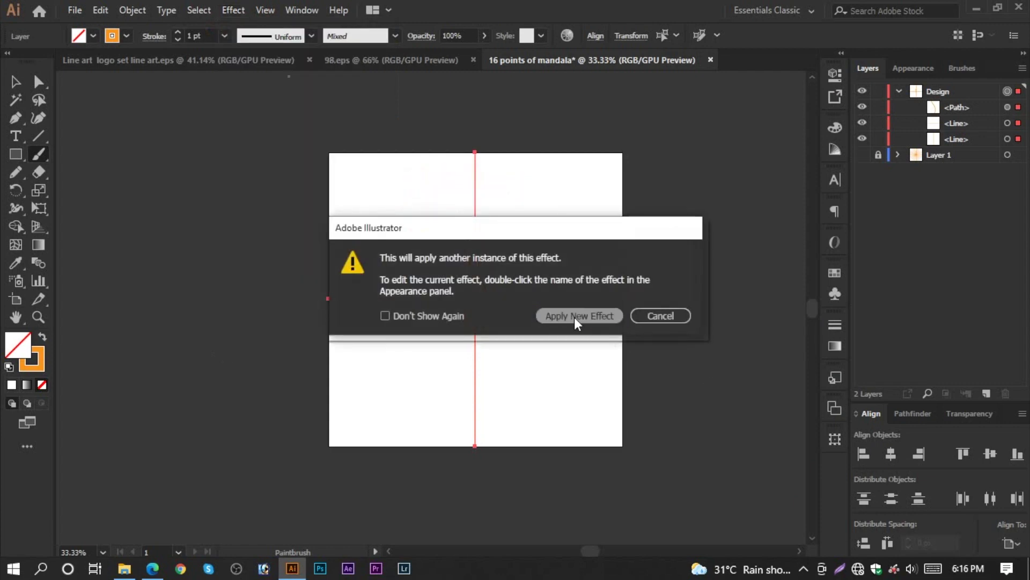
left_click(802, 409)
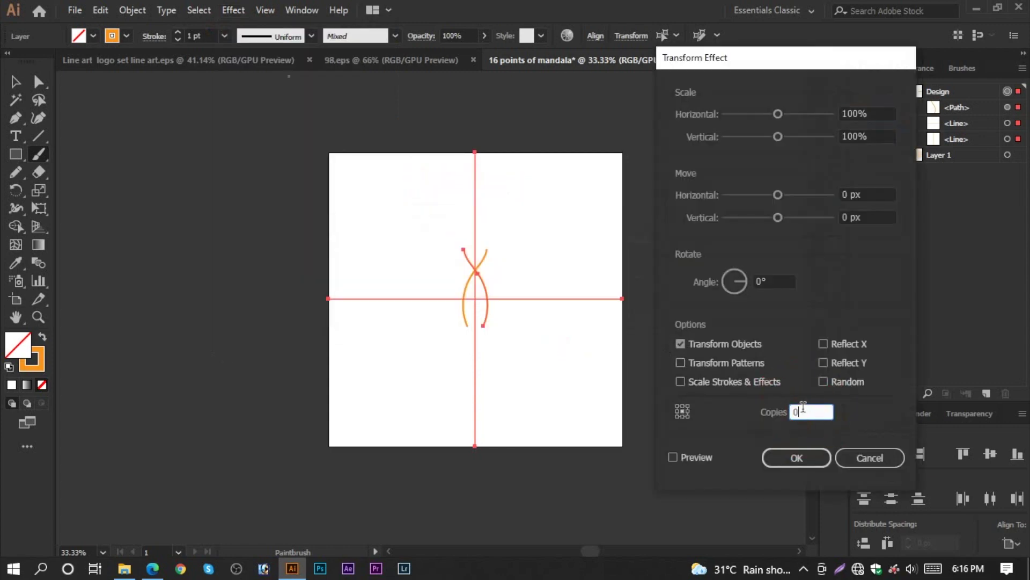
type("15")
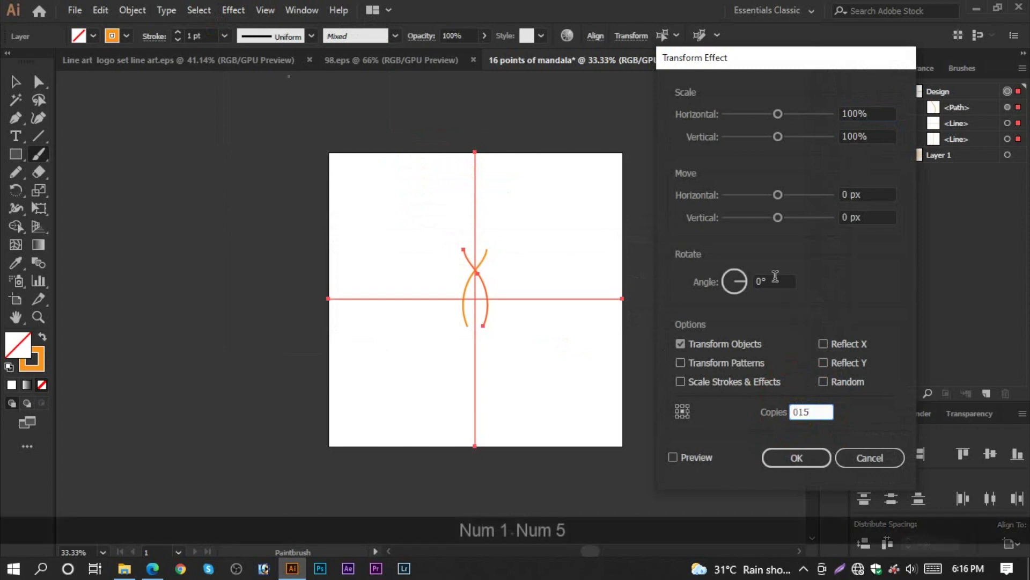
left_click(672, 457)
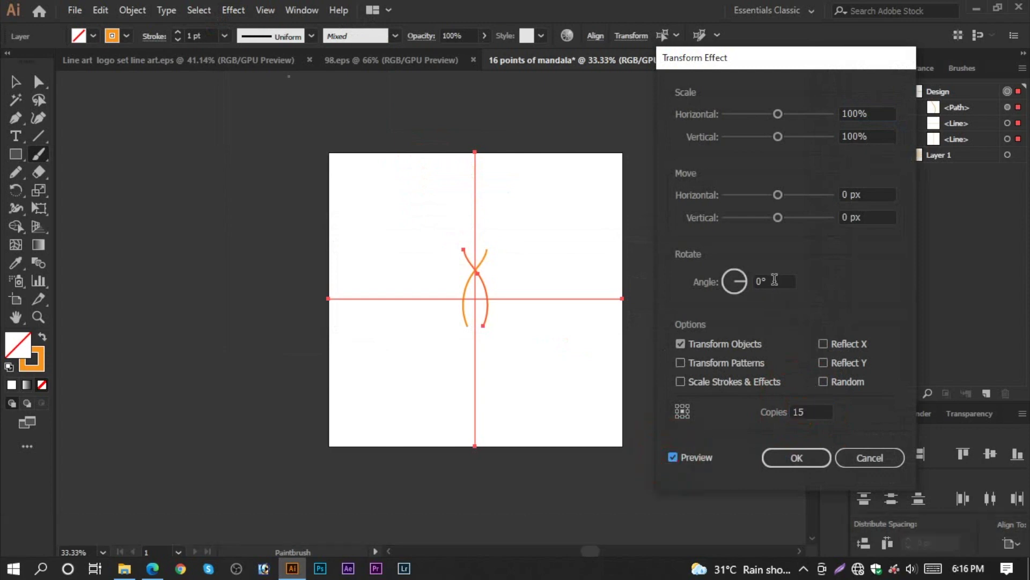
left_click(760, 282)
type("24")
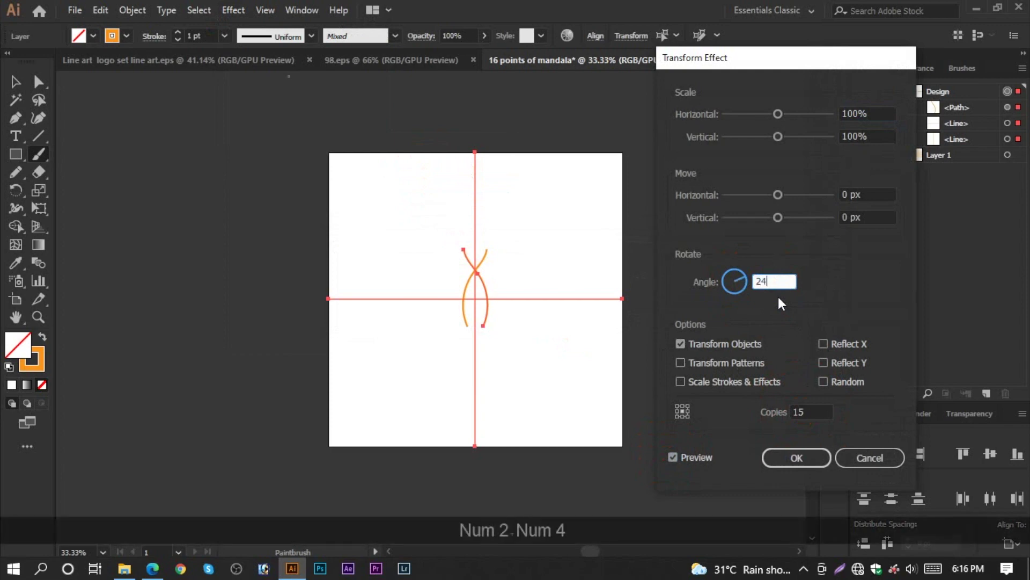
left_click(815, 412)
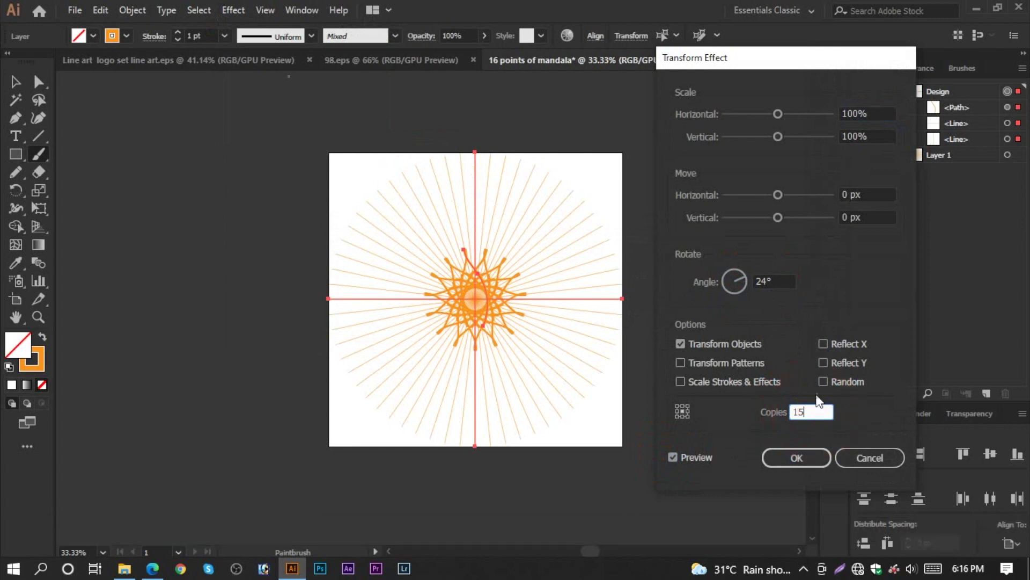
left_click(814, 456)
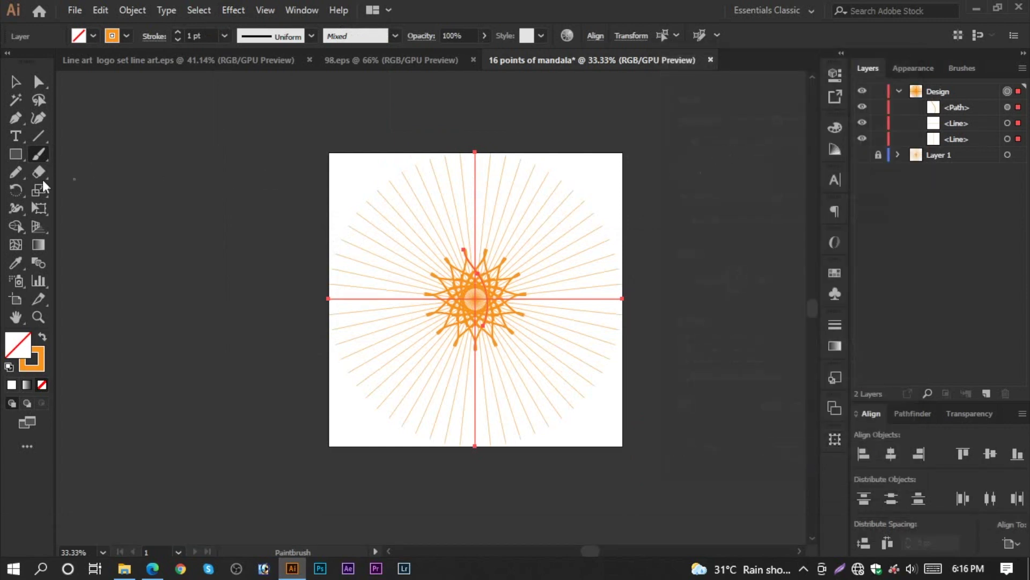
Draw a rectangle from the artboard's upper-right corner to its centre, and delete its lower-right anchor point to leave a triangle.
left_click(16, 155)
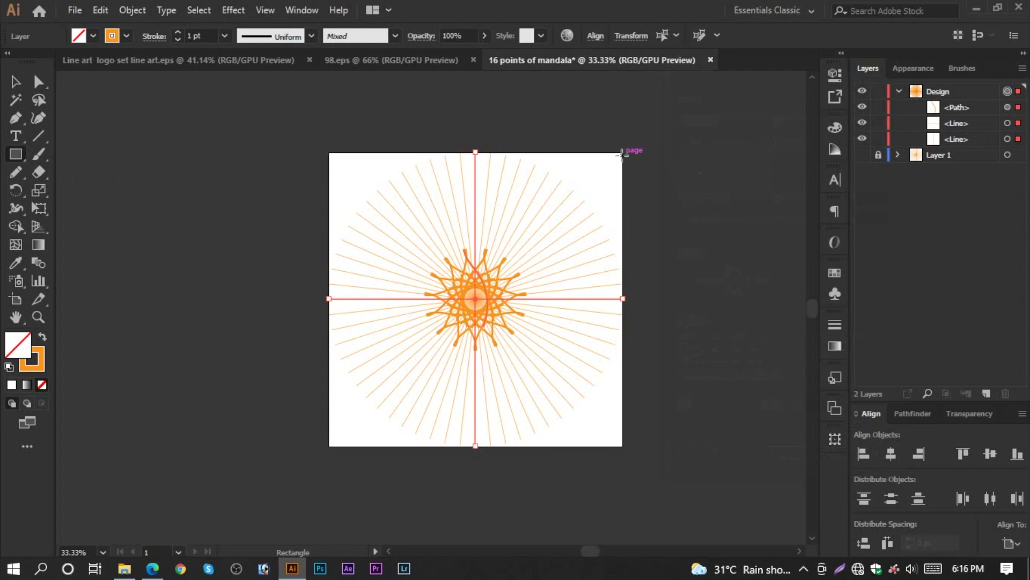
left_click_drag(620, 154, 475, 299)
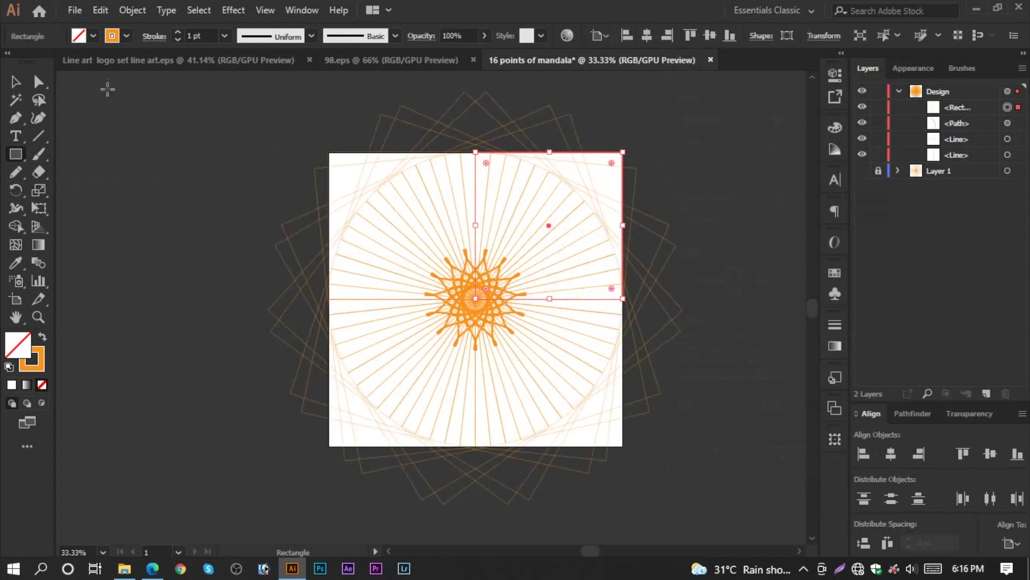
left_click(15, 118)
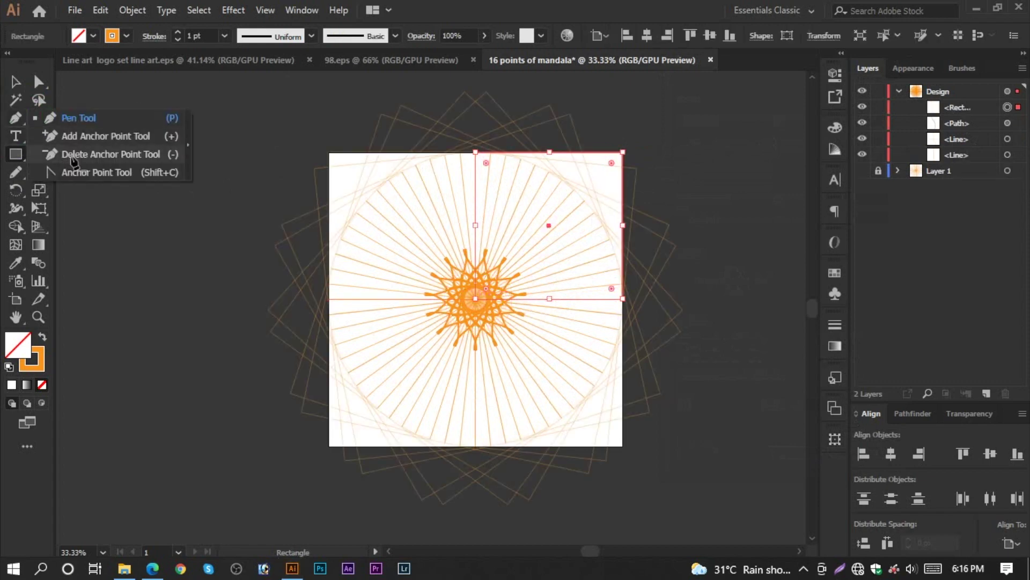
left_click(73, 154)
left_click(623, 298)
Select the triangle's anchor at the artboard corner, hide the two cross lines in the Design layer and show Layer 1.
left_click(38, 81)
scroll(598, 145, "up", 2)
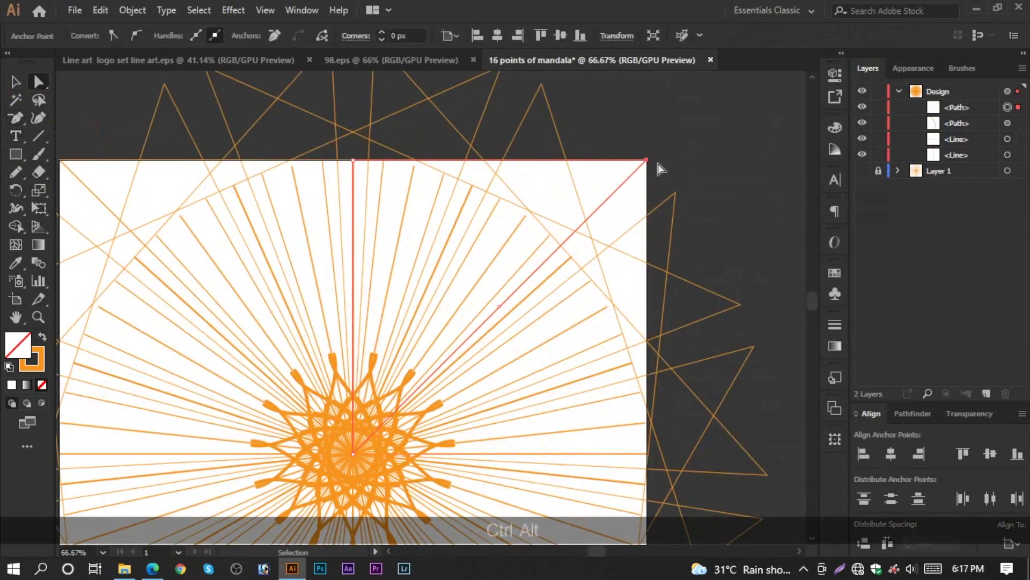
left_click(646, 160)
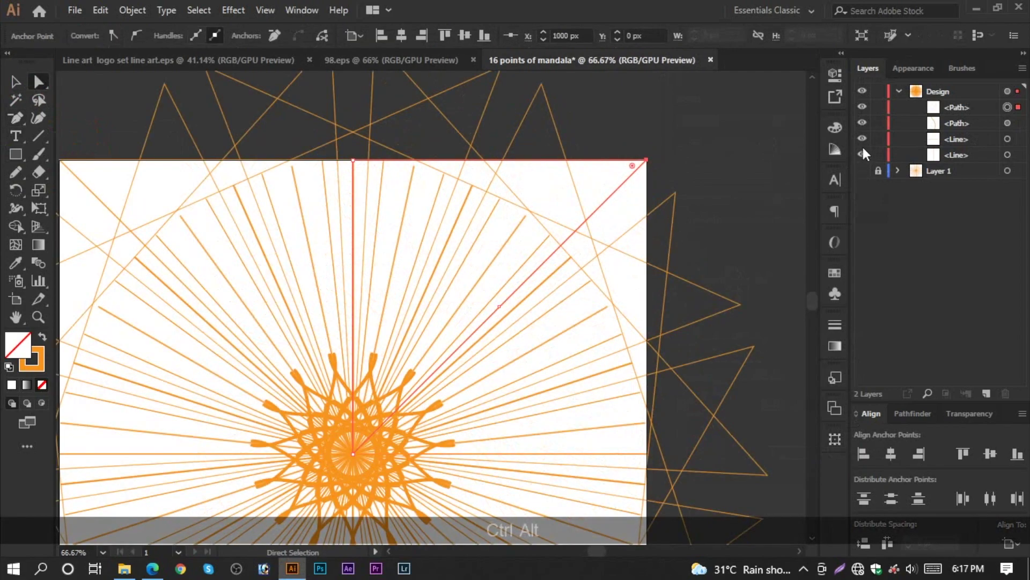
left_click_drag(862, 154, 863, 138)
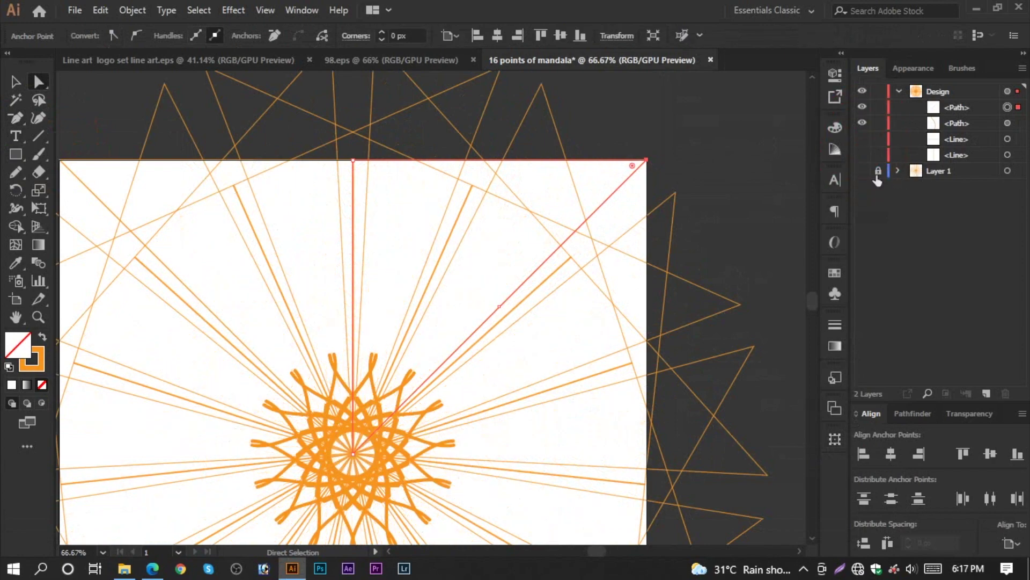
left_click(862, 172)
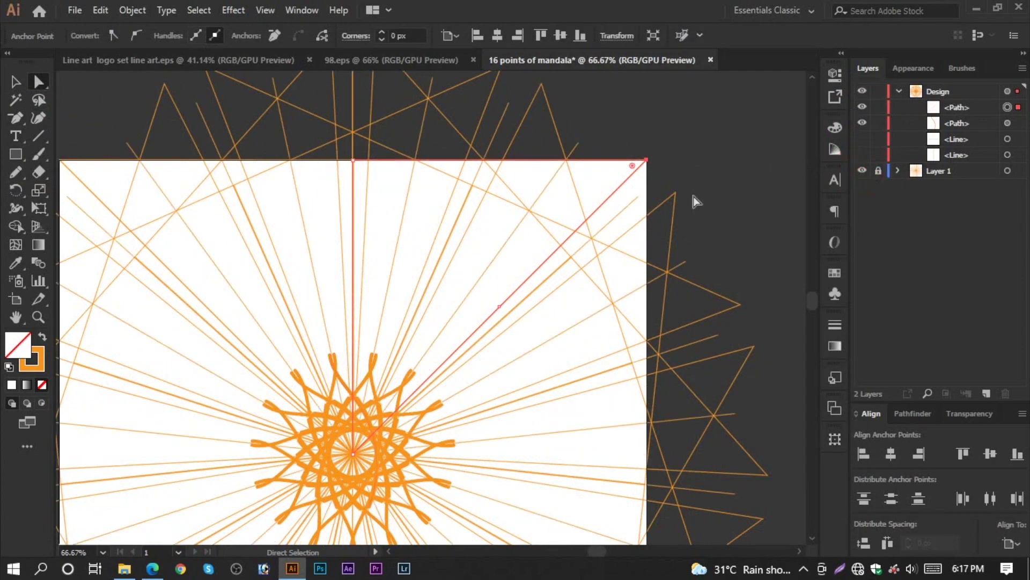
Move the triangle's outer corner anchor horizontally along the artboard's upper edge onto the first guide line beside the vertical centre line.
left_click_drag(647, 161, 419, 161)
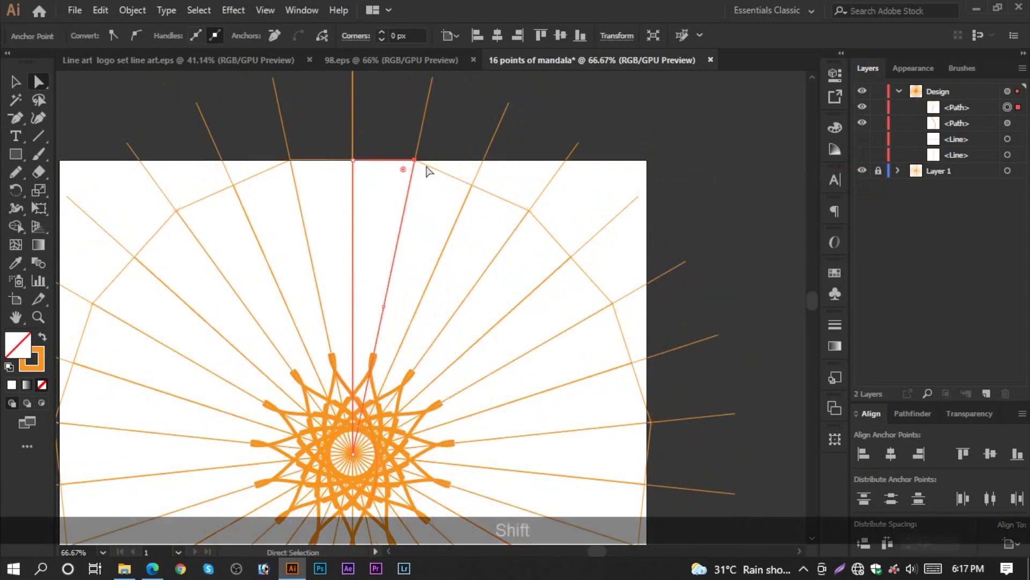
scroll(409, 161, "up", 2)
scroll(410, 164, "up", 3)
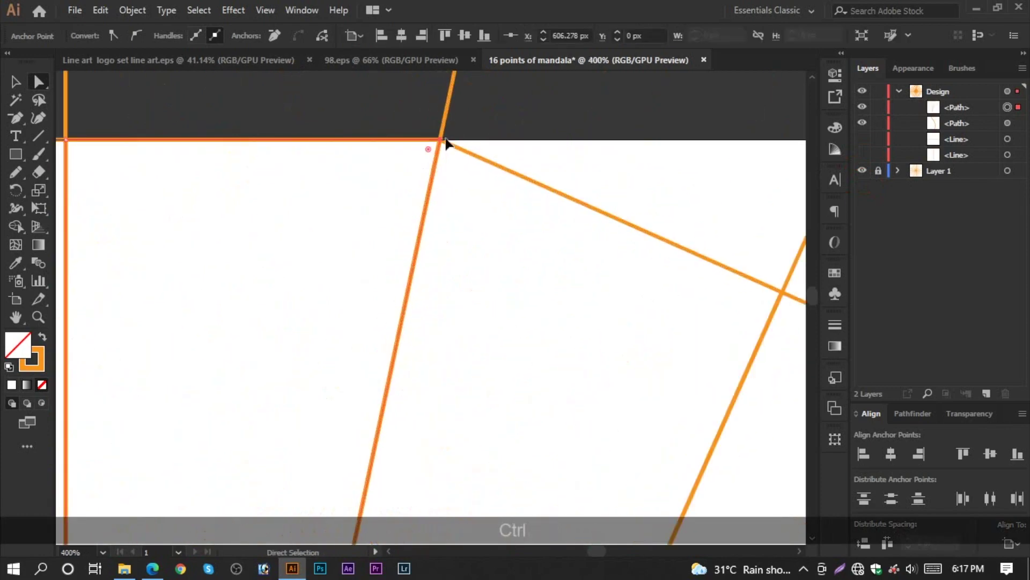
scroll(443, 142, "up", 3)
scroll(439, 143, "down", 8)
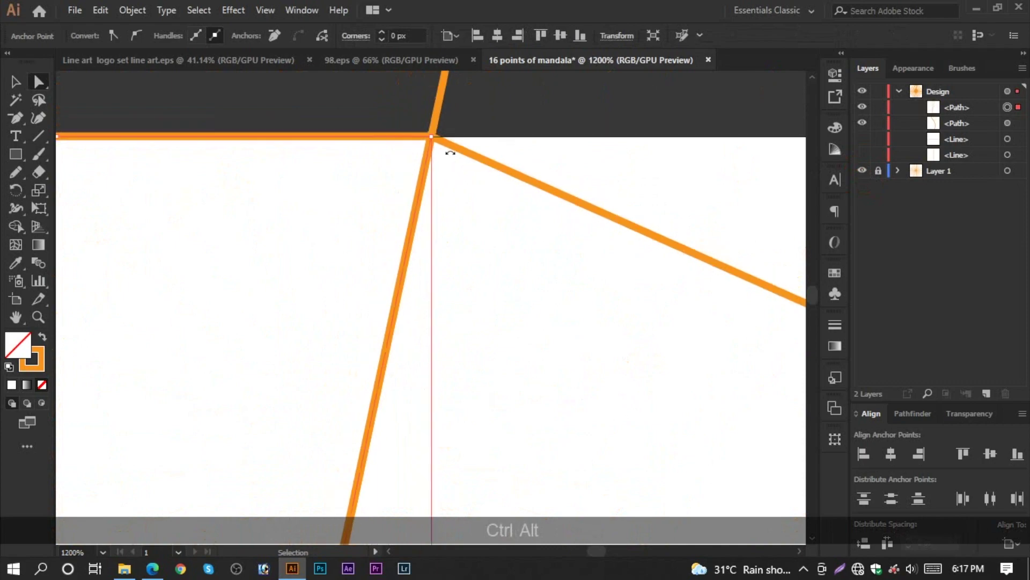
scroll(453, 167, "down", 2)
scroll(397, 306, "up", 4)
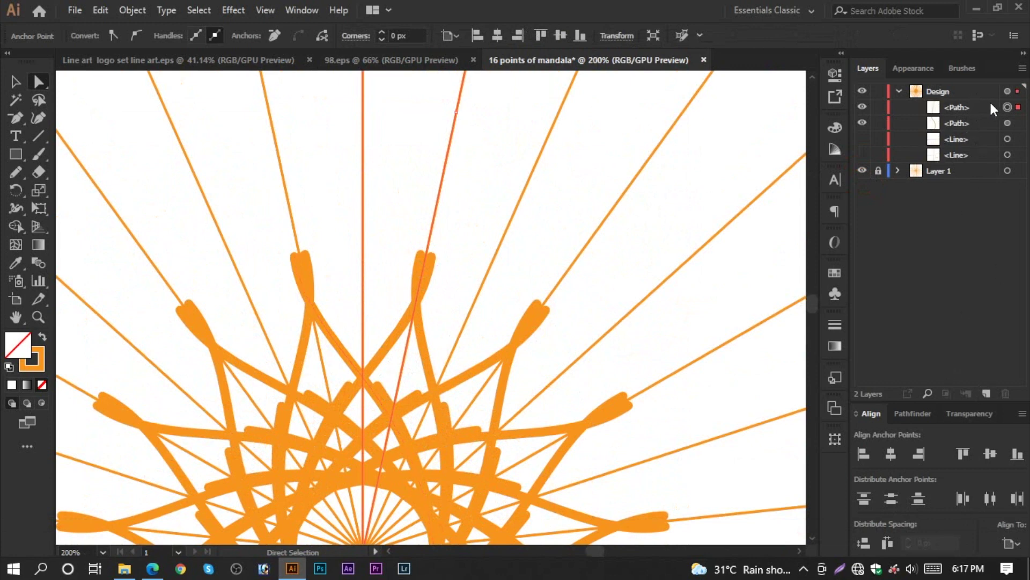
left_click(1007, 108)
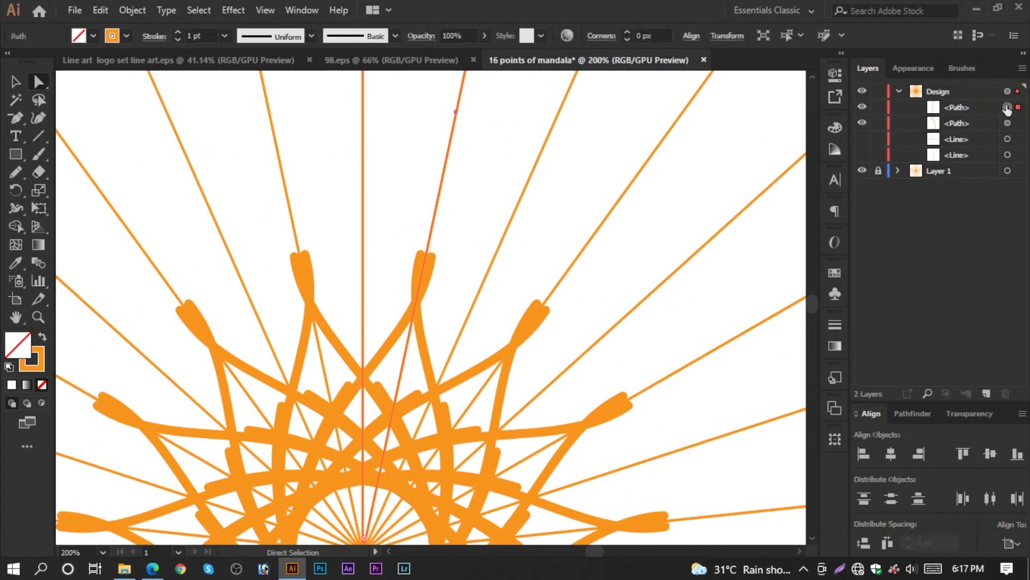
scroll(562, 263, "down", 2)
scroll(561, 267, "down", 4)
left_click(16, 85)
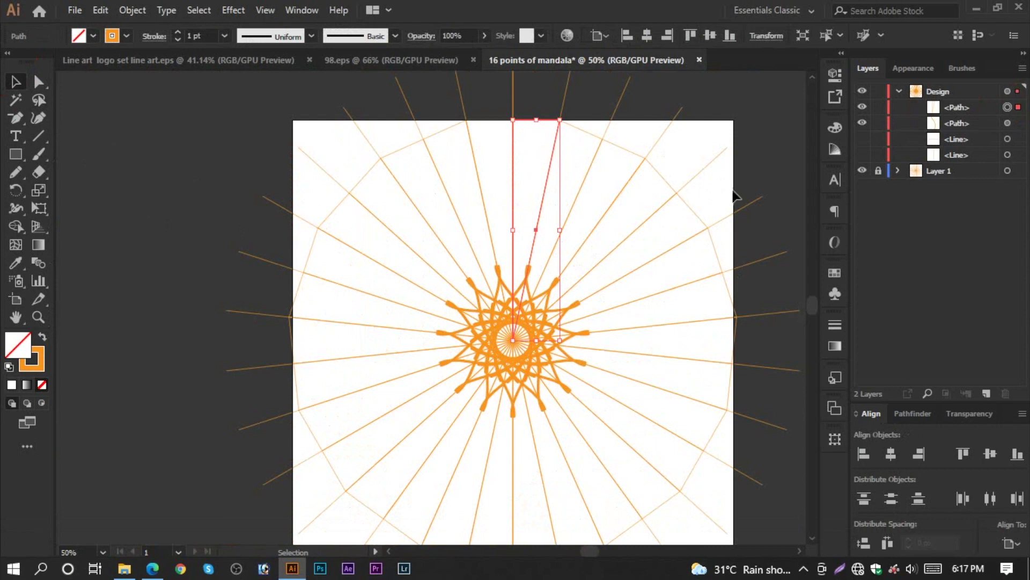
left_click(758, 136)
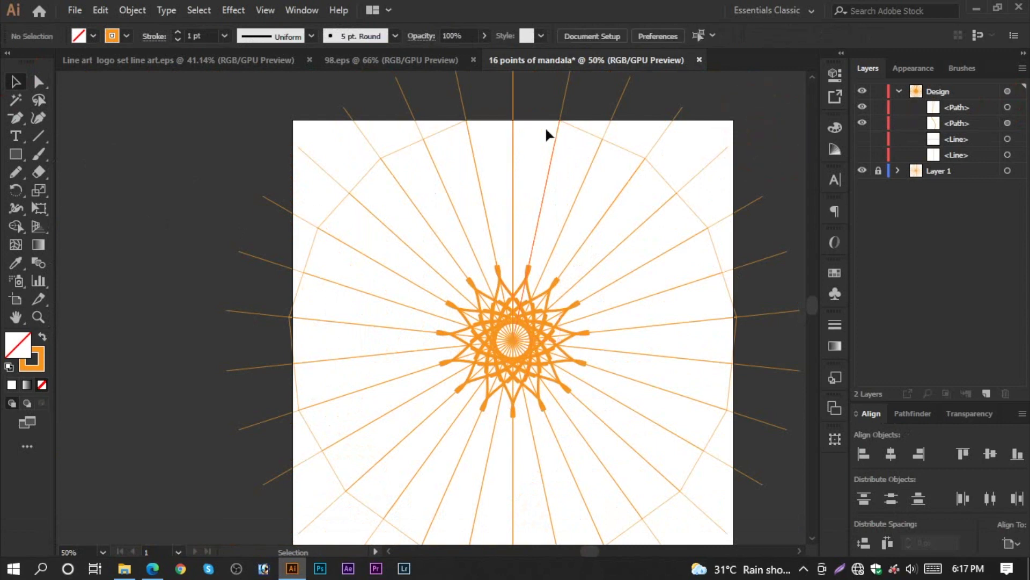
Select the narrow triangle together with the brush stroke path and make a clipping mask from them.
left_click(1007, 109)
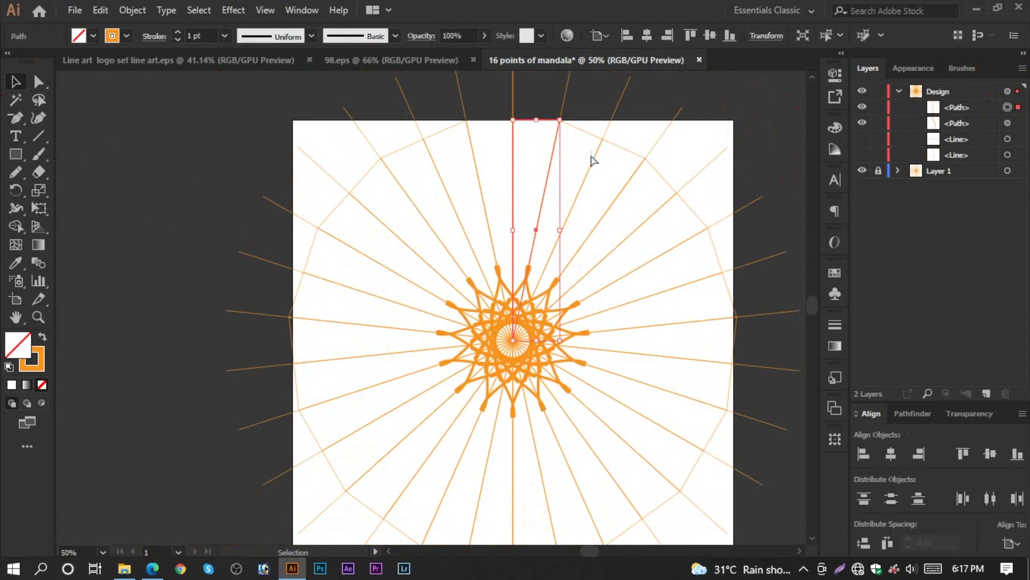
scroll(591, 156, "up", 1)
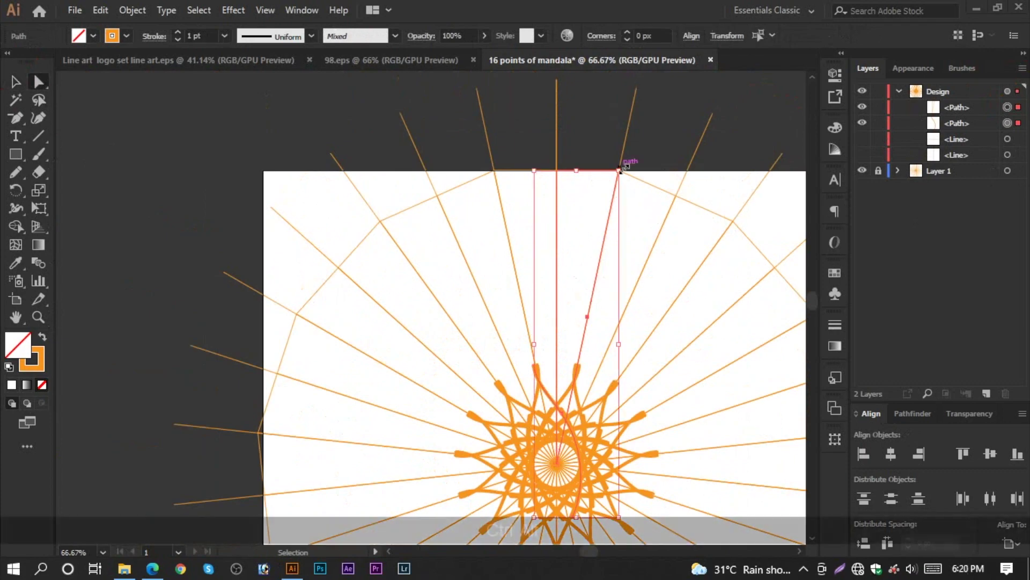
scroll(622, 177, "up", 7)
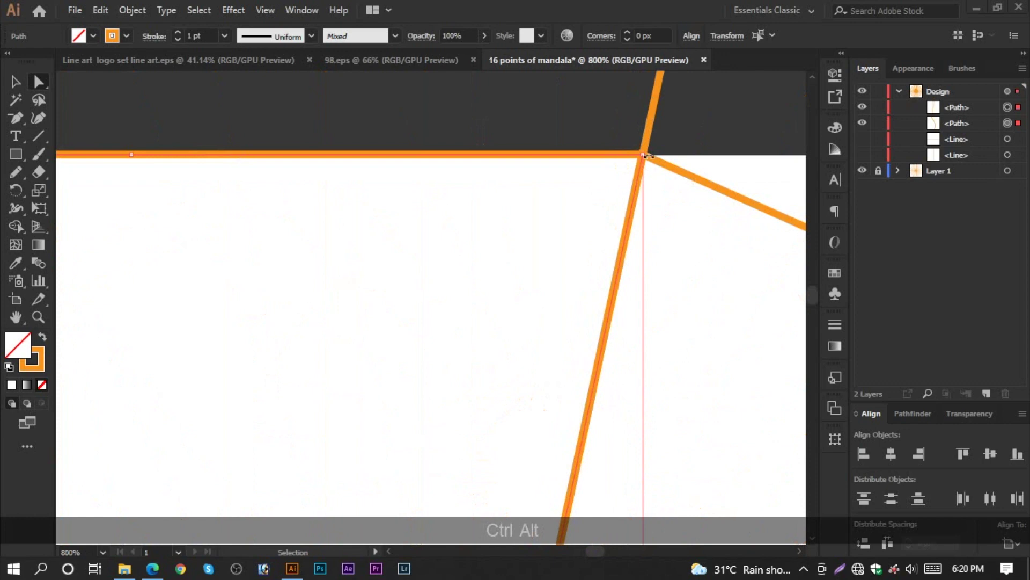
left_click(642, 152)
scroll(600, 209, "down", 4)
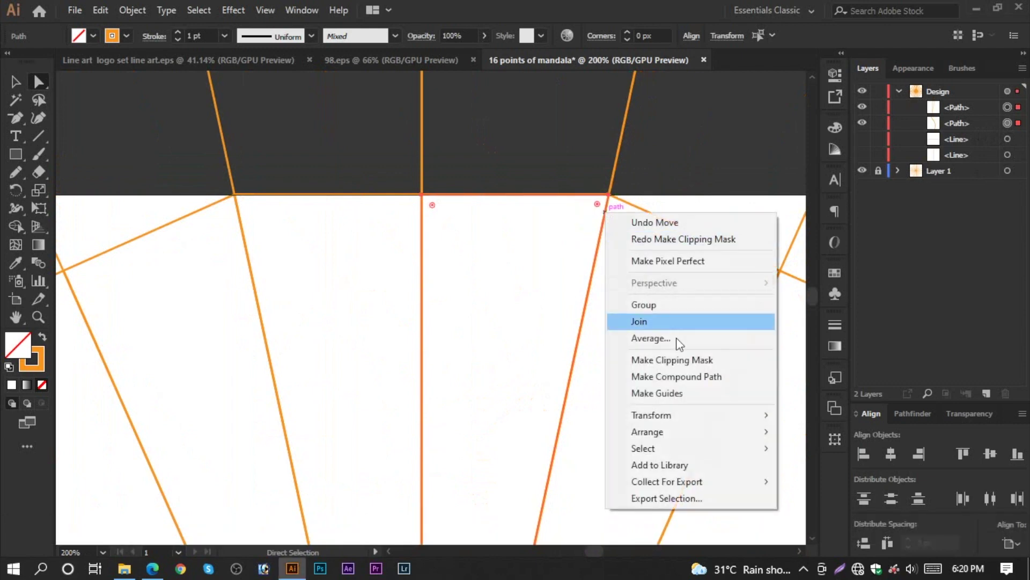
left_click(675, 358)
scroll(665, 301, "down", 3)
scroll(651, 292, "down", 2)
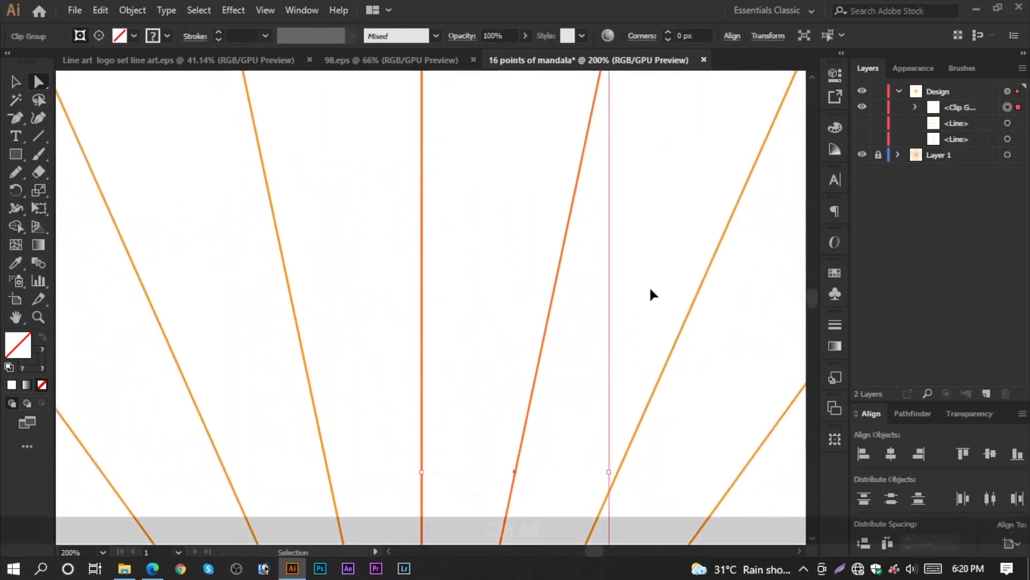
scroll(651, 292, "down", 3)
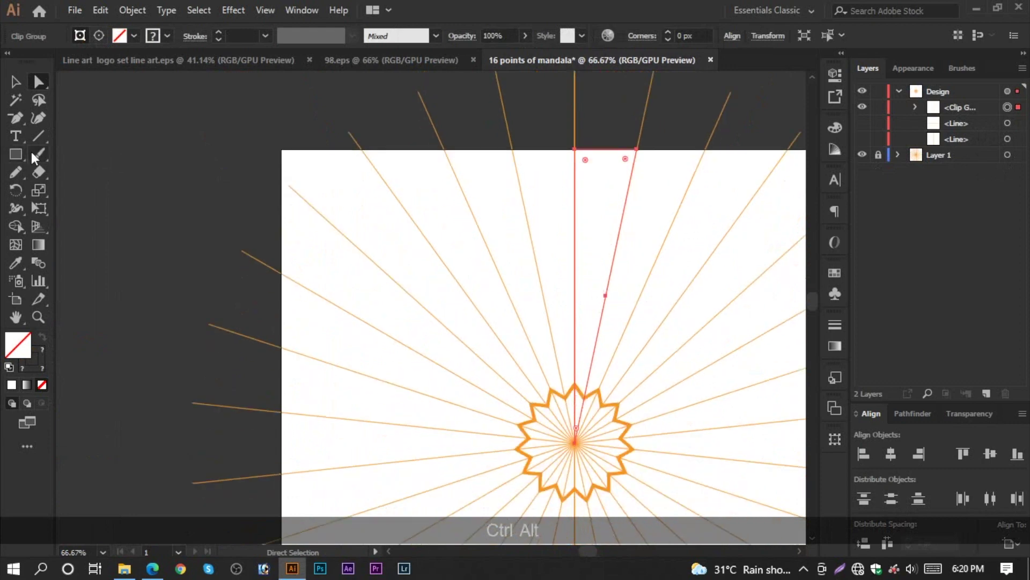
left_click(37, 154)
left_click_drag(609, 292, 631, 301)
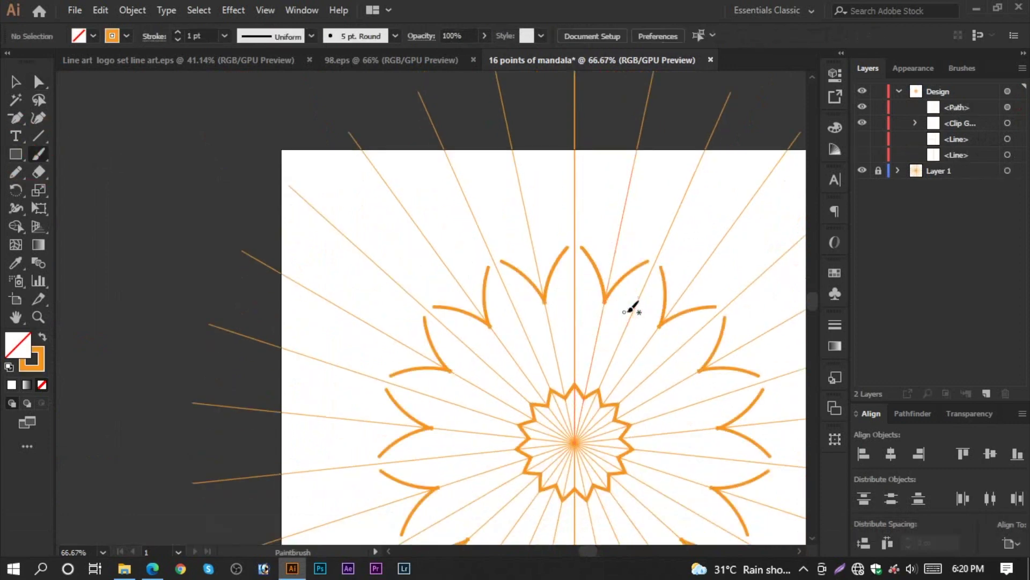
key("ctrl+z")
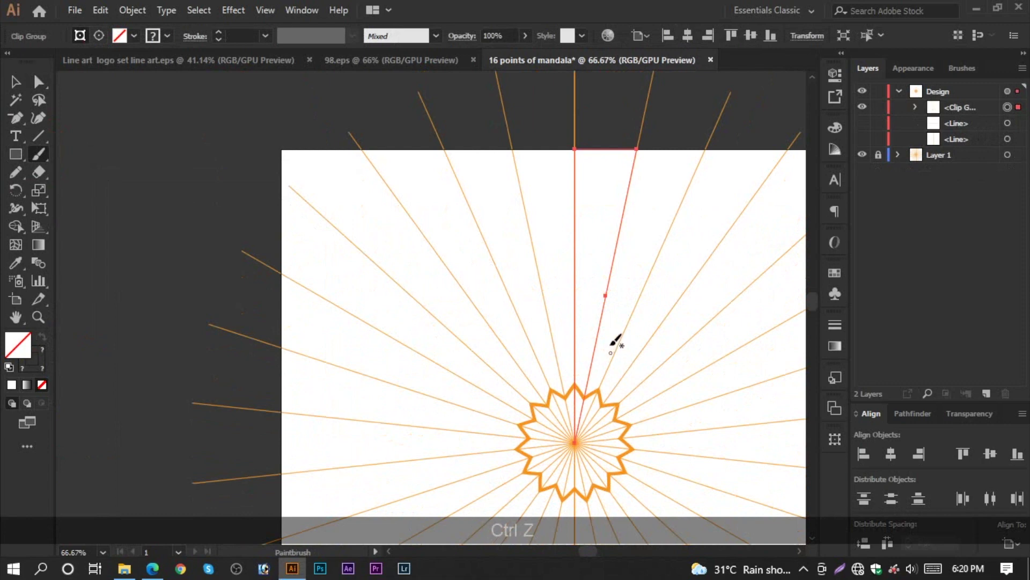
left_click(16, 84)
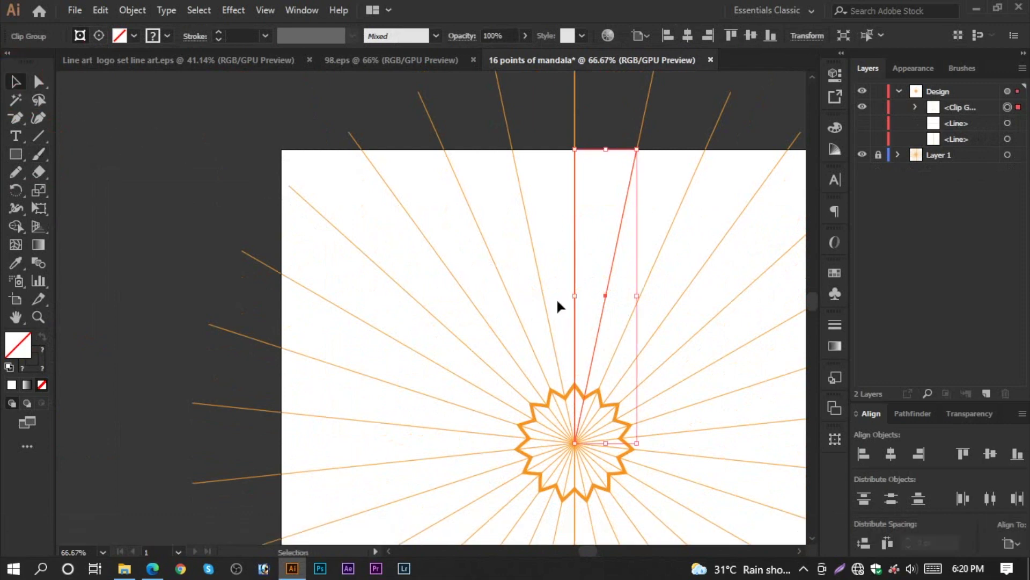
key("Delete")
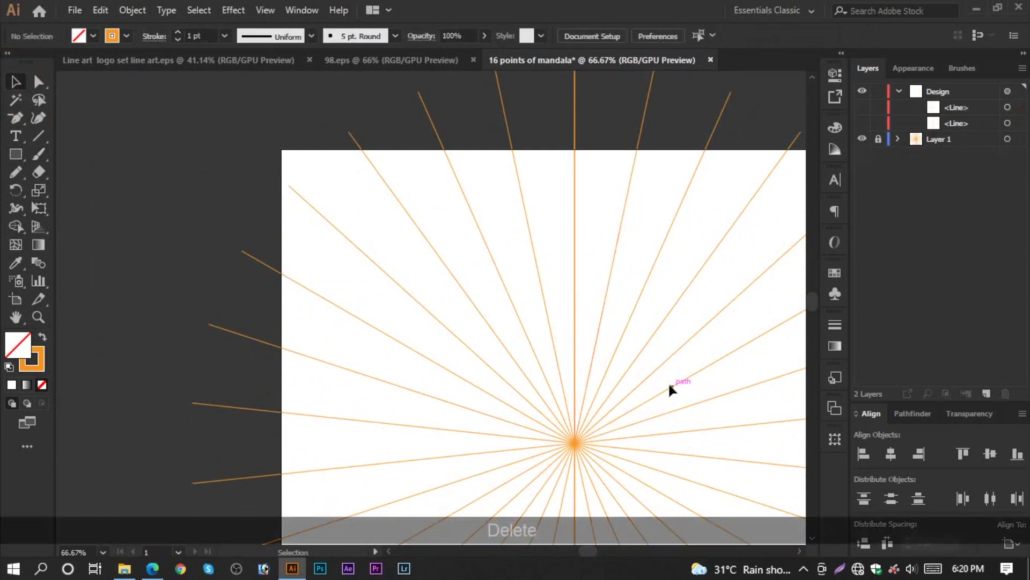
key("ctrl+z")
Lock the two hidden cross lines and the clip group inside the Design layer.
left_click(878, 139)
left_click(878, 123)
left_click(879, 108)
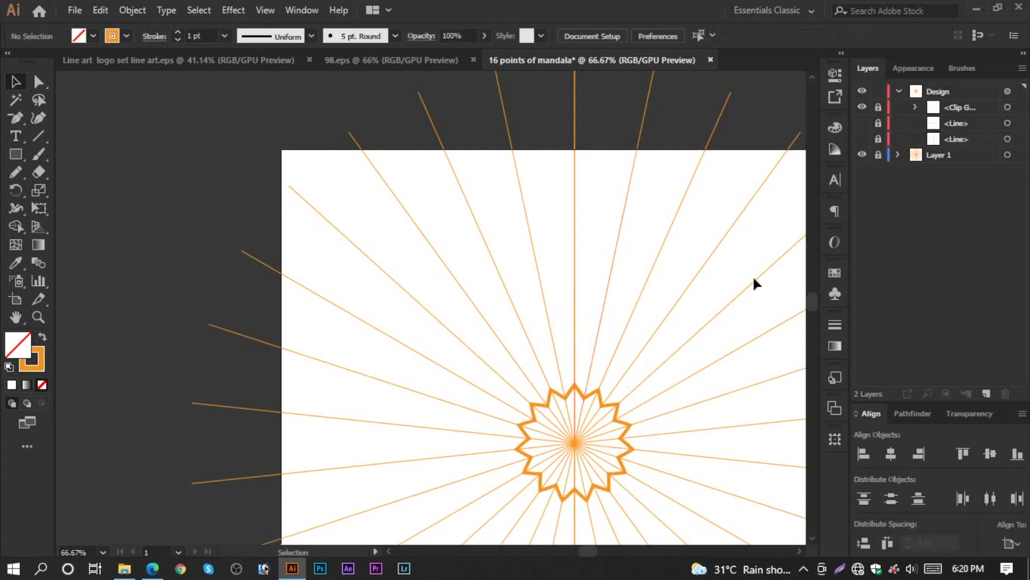
Paint overlapping curved petal strokes with the Paintbrush around the upper wedge beside the vertical centre line, undoing the unwanted strokes.
left_click(37, 154)
left_click_drag(583, 293, 603, 350)
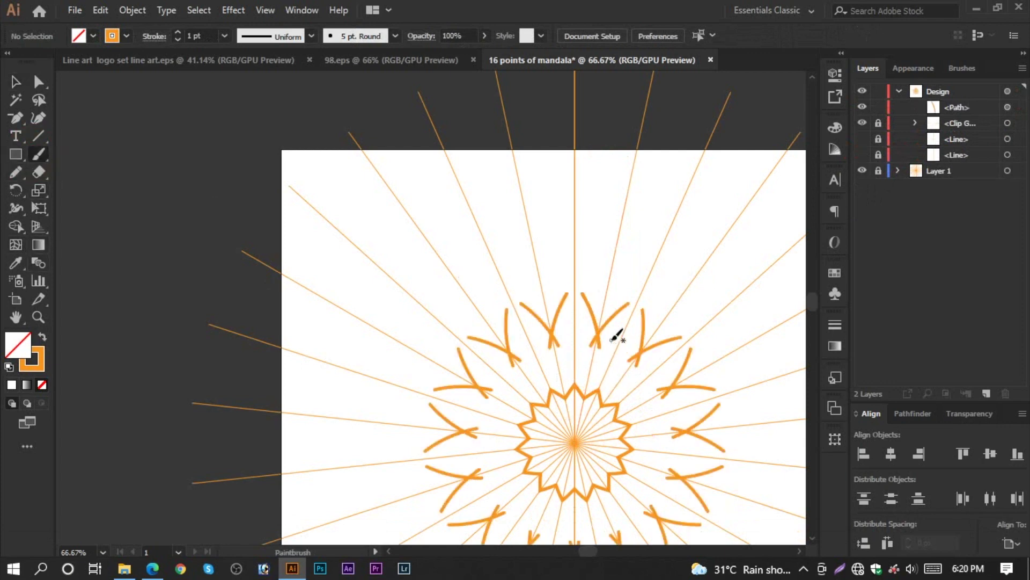
scroll(617, 336, "down", 2)
key("ctrl+z")
scroll(610, 294, "down", 1)
left_click_drag(582, 237, 603, 311)
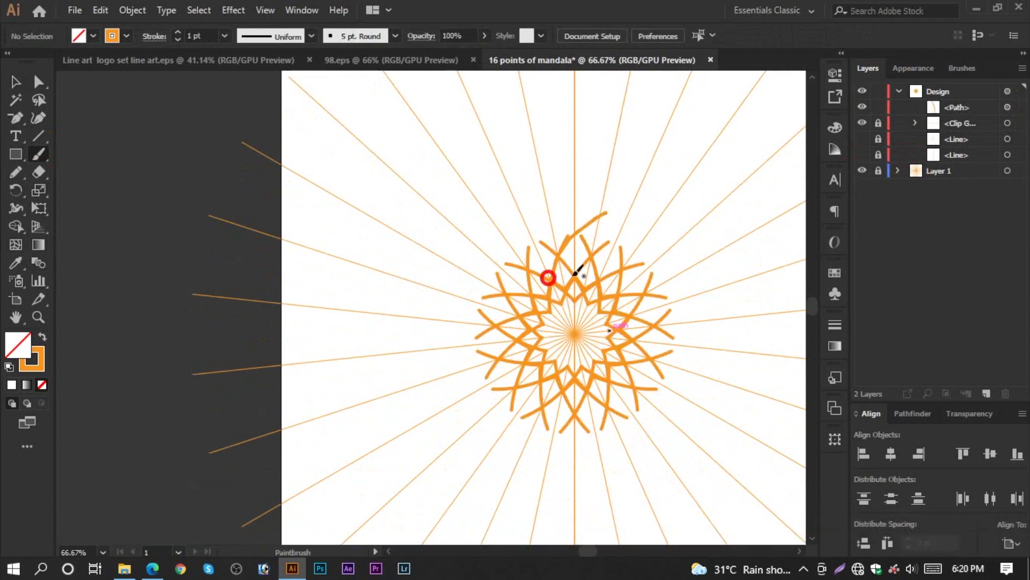
left_click_drag(577, 273, 569, 282)
scroll(594, 221, "up", 2)
mouse_move(589, 240)
left_mouse_down()
mouse_move(597, 293)
mouse_move(575, 263)
mouse_move(575, 272)
mouse_move(616, 224)
mouse_move(622, 253)
left_mouse_up()
left_click_drag(614, 150, 574, 215)
mouse_move(574, 125)
left_mouse_down()
mouse_move(633, 185)
mouse_move(639, 225)
left_mouse_up()
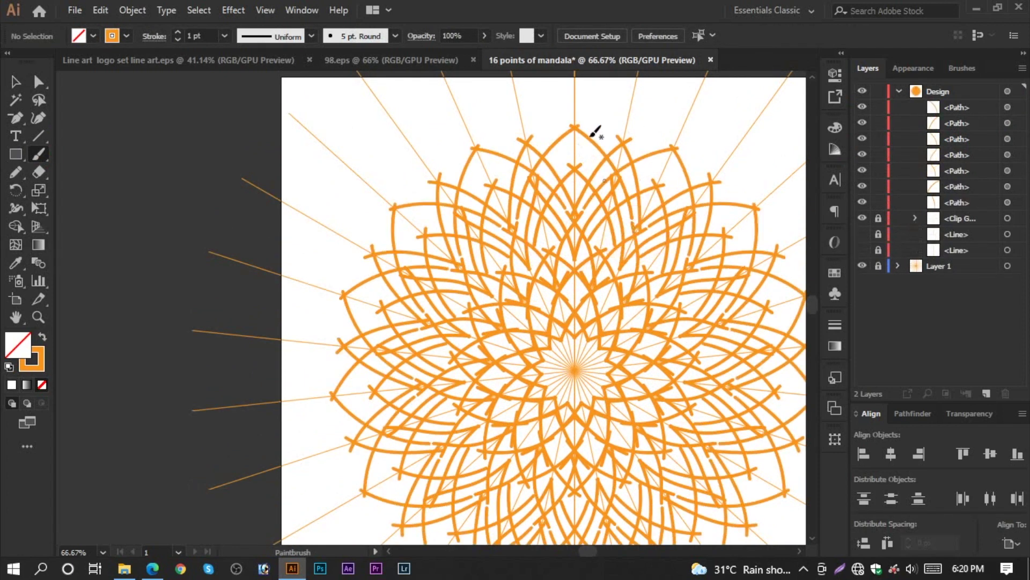
left_click_drag(573, 126, 603, 191)
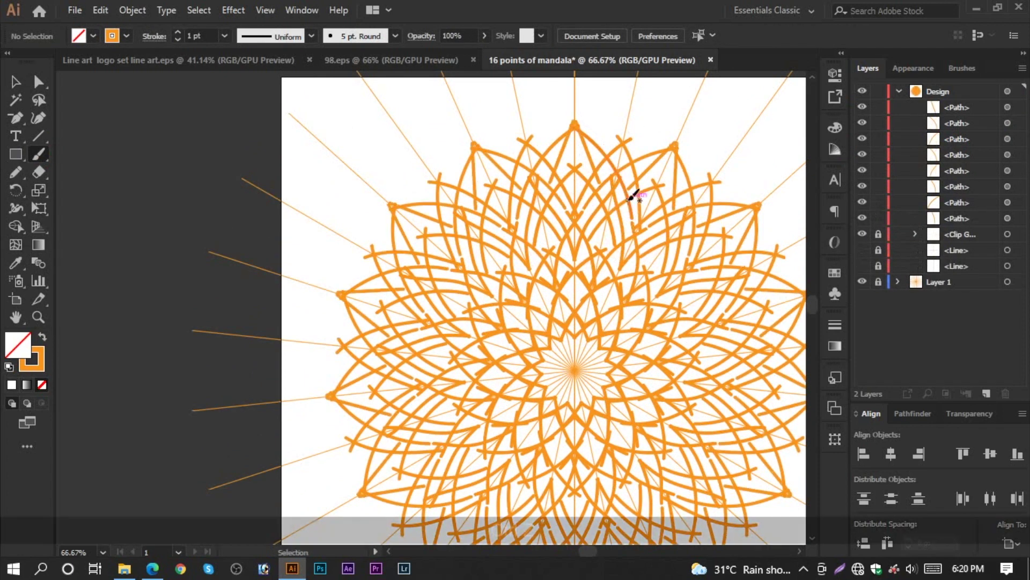
key("ctrl+z")
left_click(636, 271, "ctrl+alt")
left_click_drag(690, 260, 520, 225)
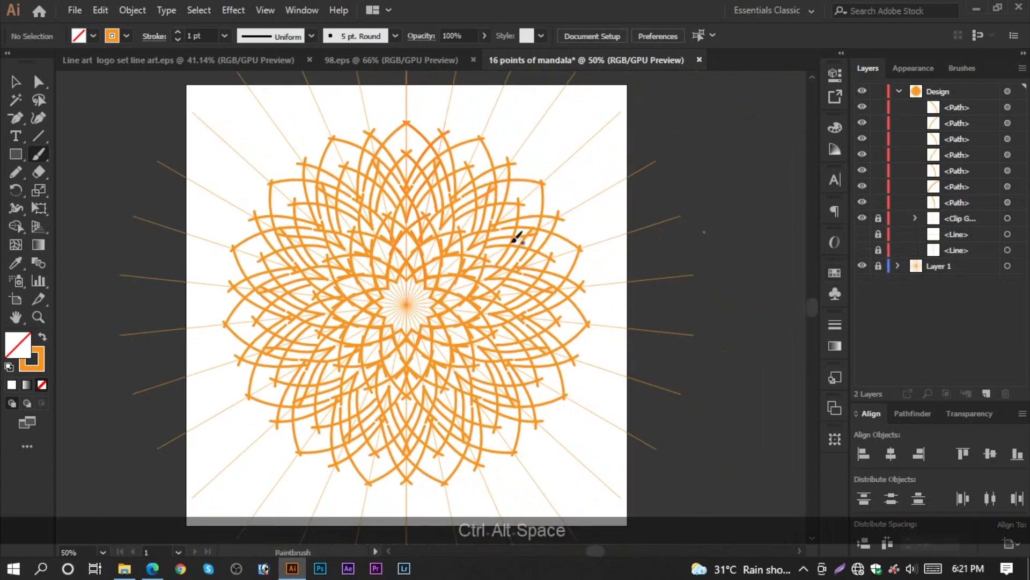
Save the document to the Desktop as the Illustrator CC file 16 points of mandala, and collapse the Design layer.
left_click(74, 11)
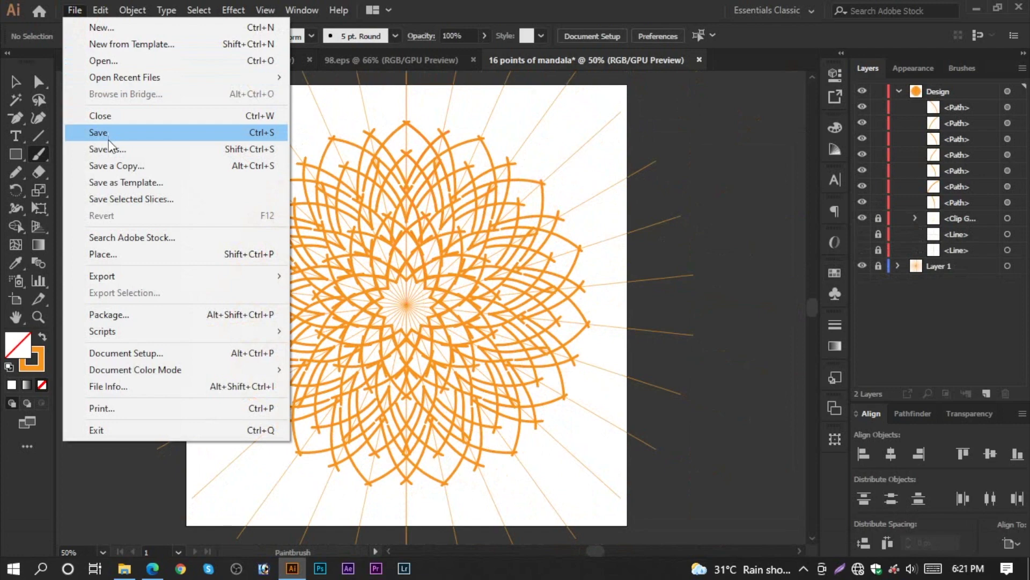
left_click(91, 133)
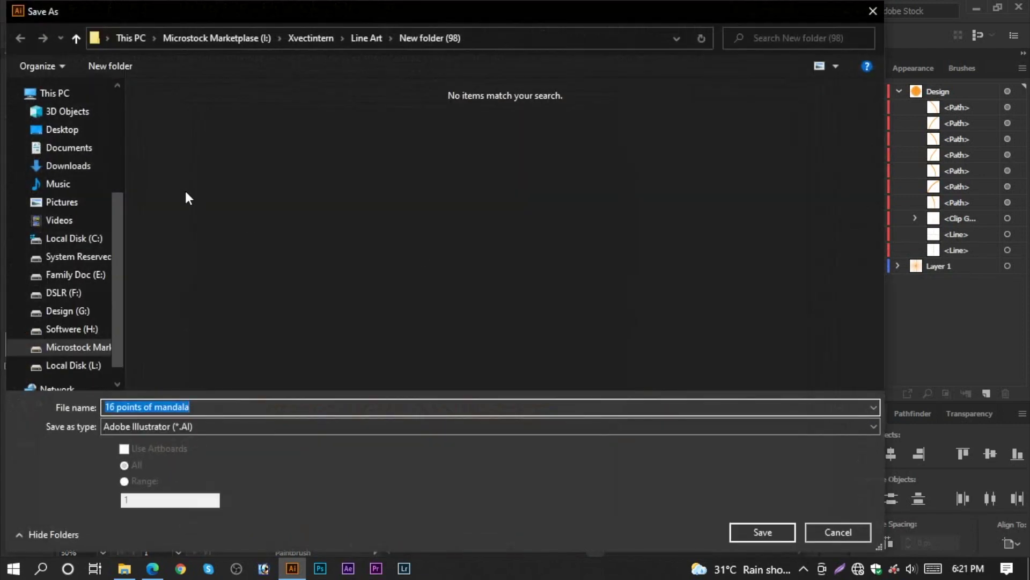
left_click(59, 129)
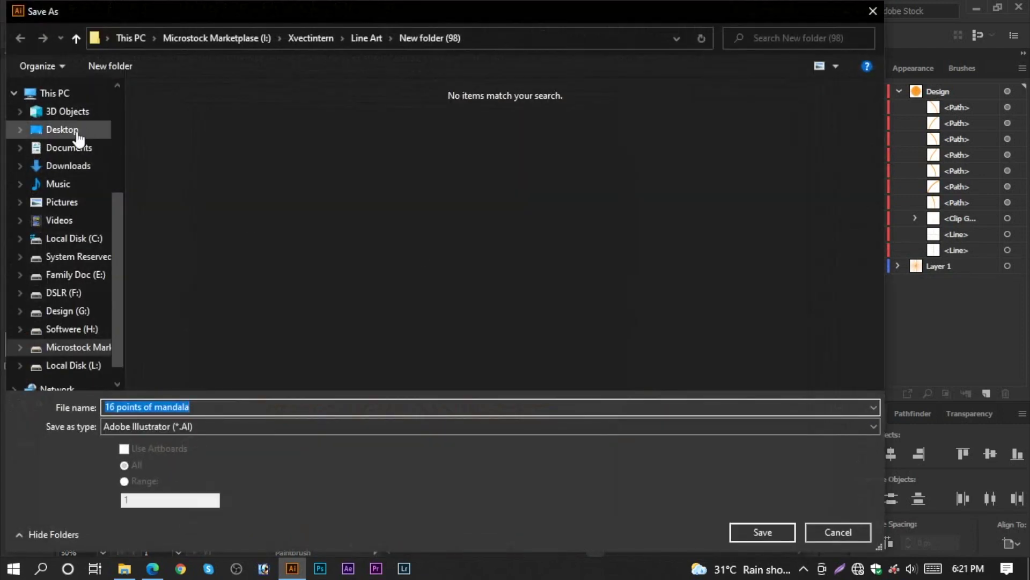
left_click(761, 531)
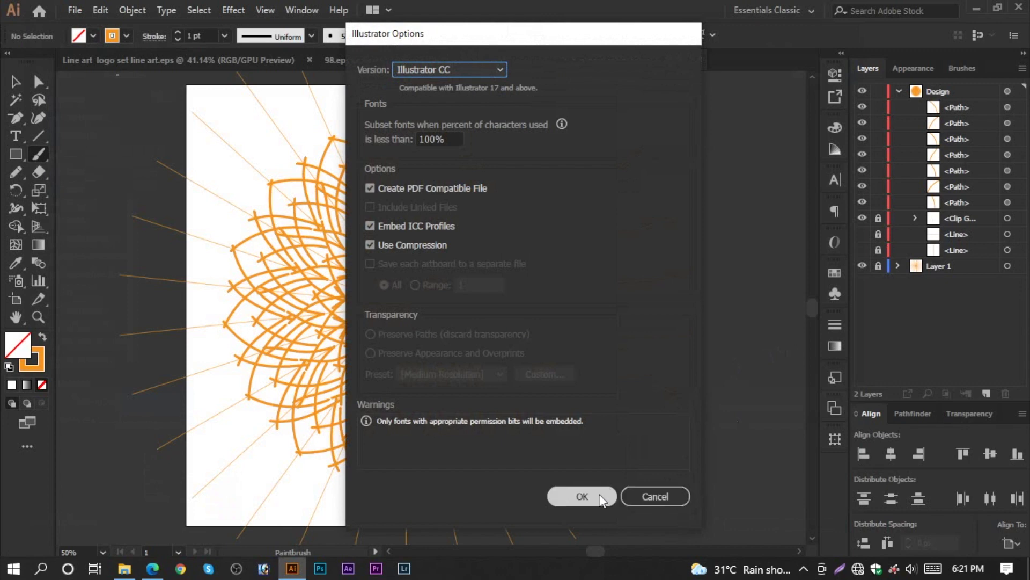
left_click(602, 498)
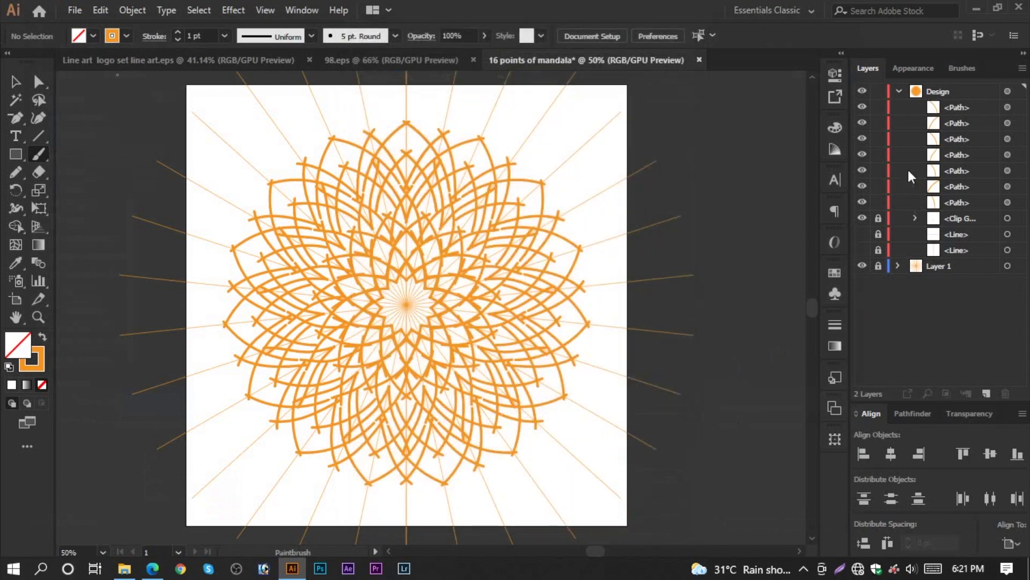
left_click(899, 91)
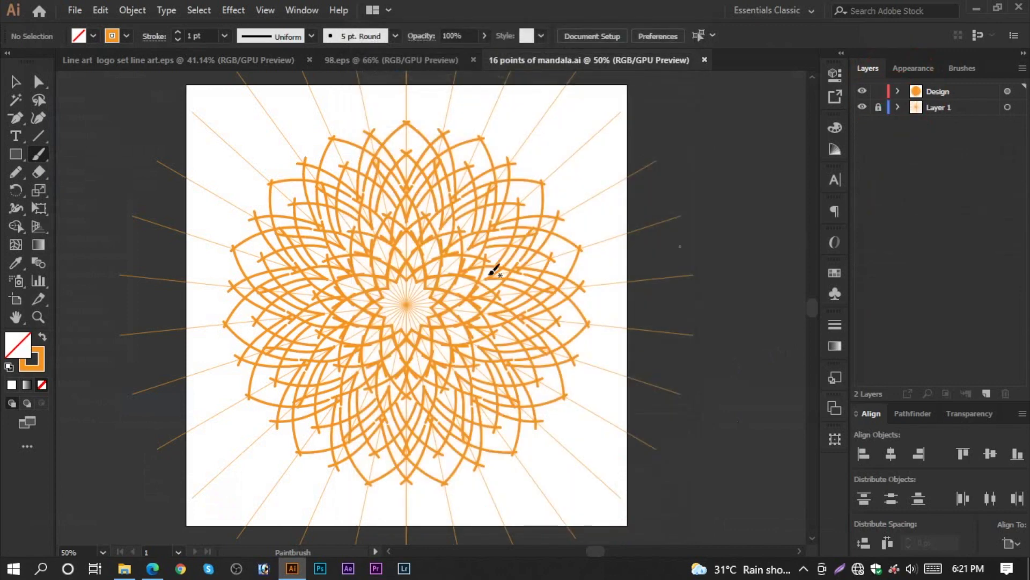
Save the document under the new name o as an Adobe Illustrator file on the Desktop.
left_click(75, 10)
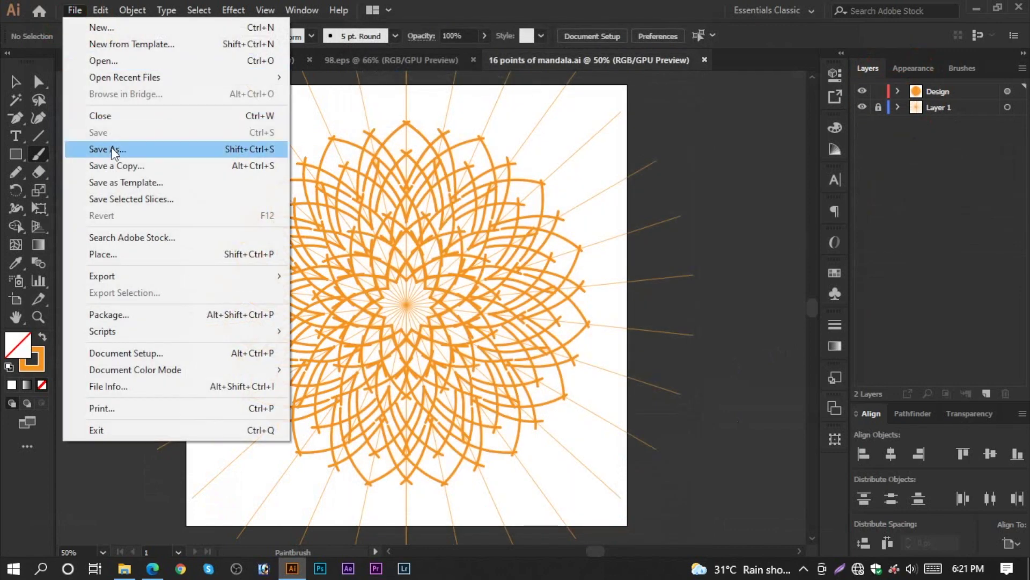
left_click(111, 146)
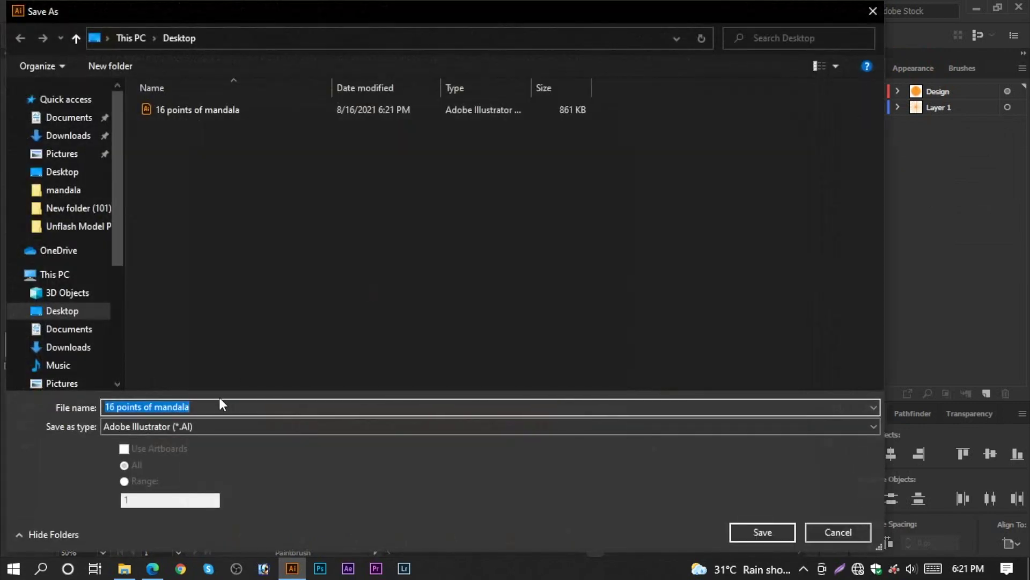
type("e")
left_click(768, 532)
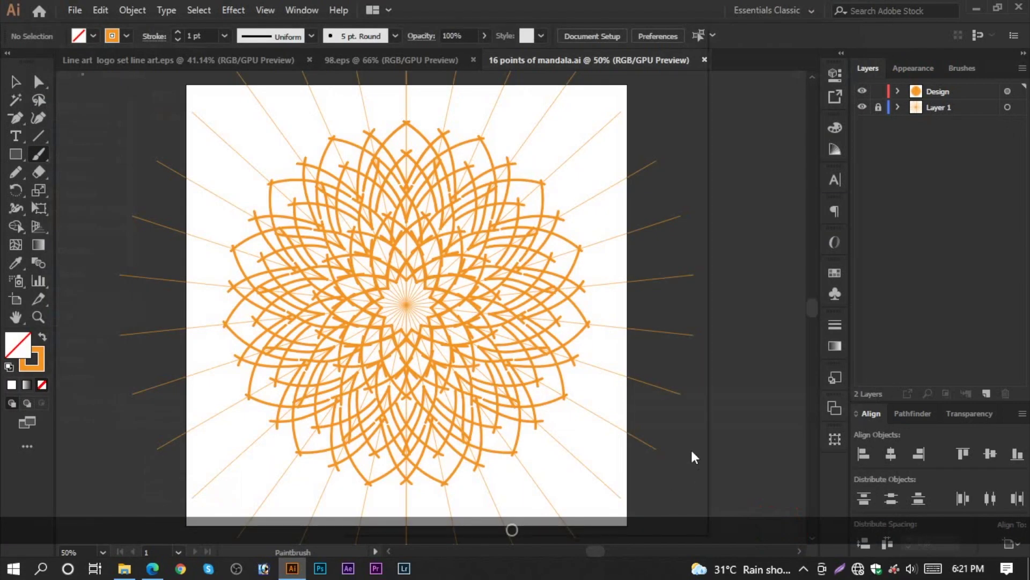
left_click(582, 498)
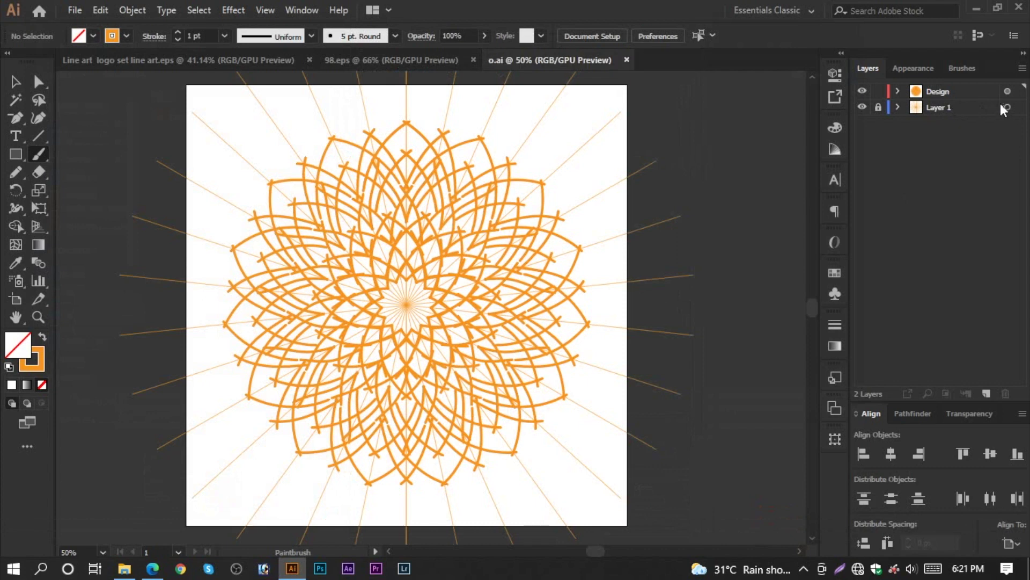
Select all artwork in the Design layer and delete Layer 1 with the guide lines.
left_click(1009, 91)
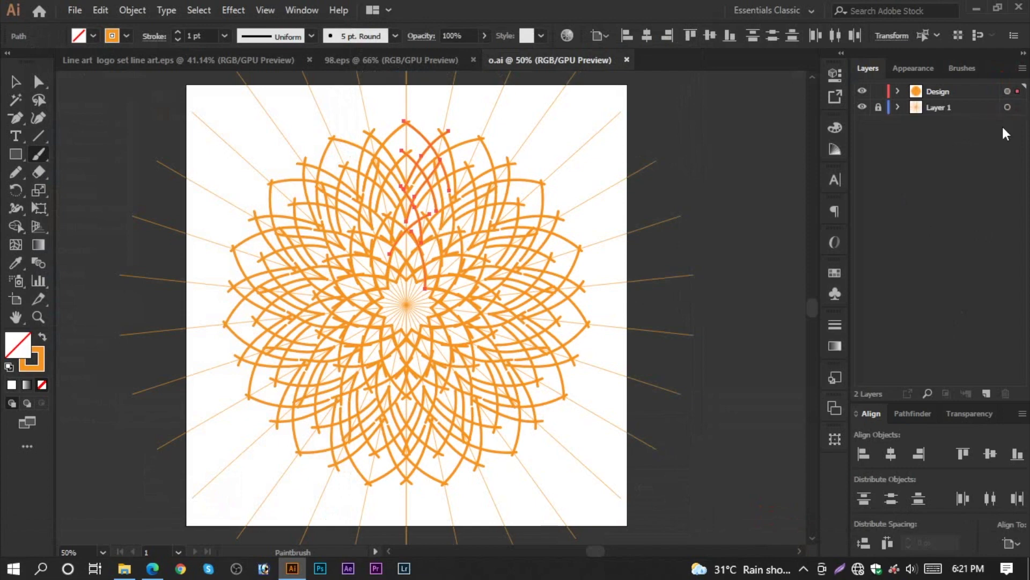
left_click_drag(967, 107, 1005, 394)
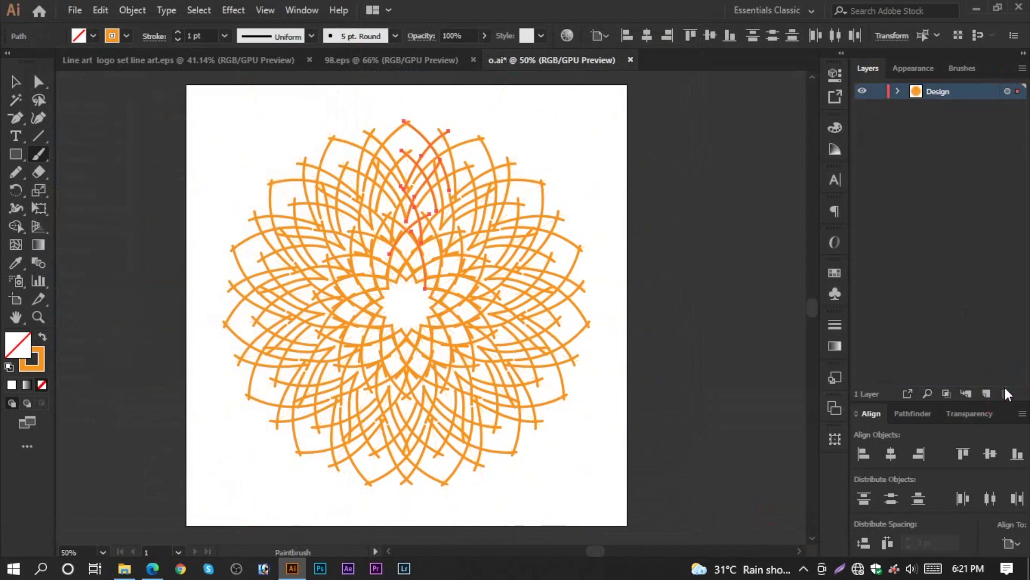
Expand the appearance of the selected mandala artwork and split it with the Pathfinder Divide operation.
left_click(132, 10)
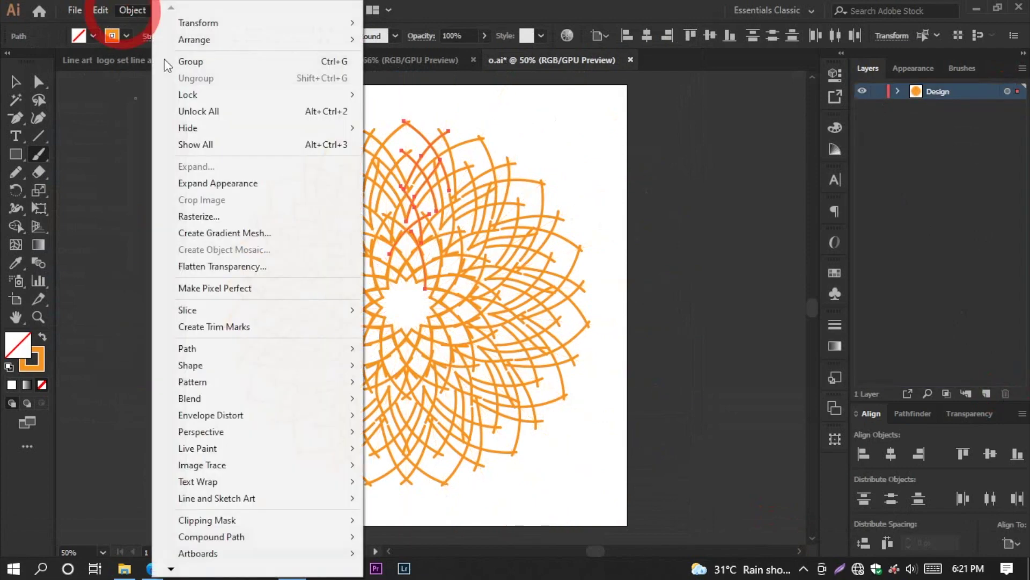
left_click(209, 182)
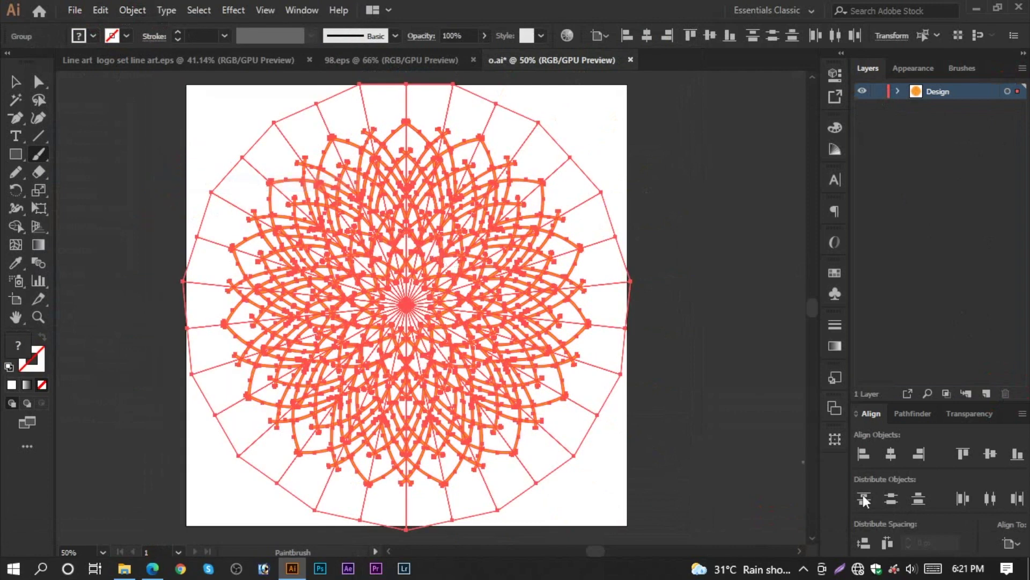
left_click(907, 412)
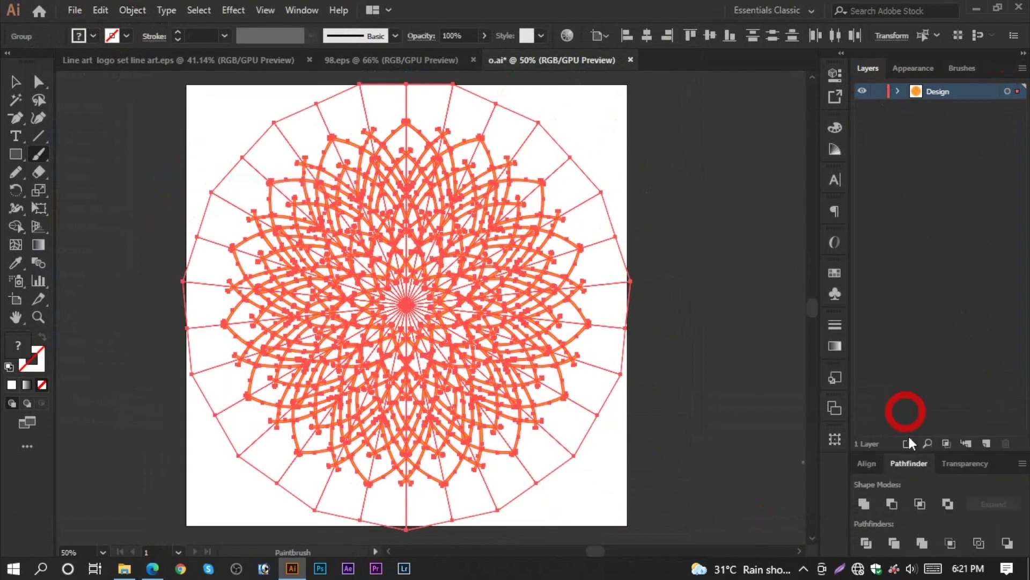
left_click(868, 542)
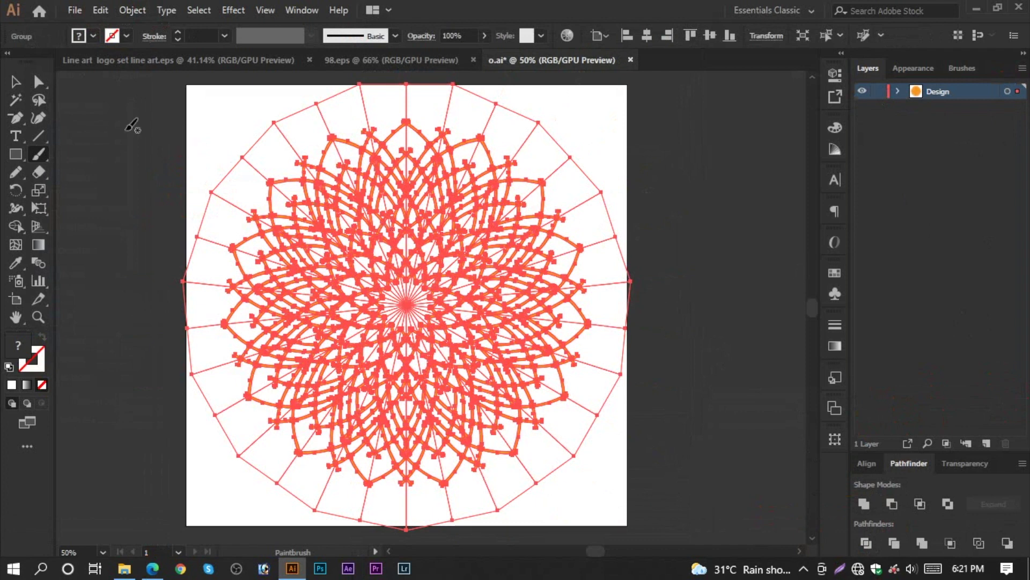
Select one orange piece of the mandala, extend the selection to everything with the same fill color, and unite it into one shape.
left_click(38, 81)
left_click(268, 168)
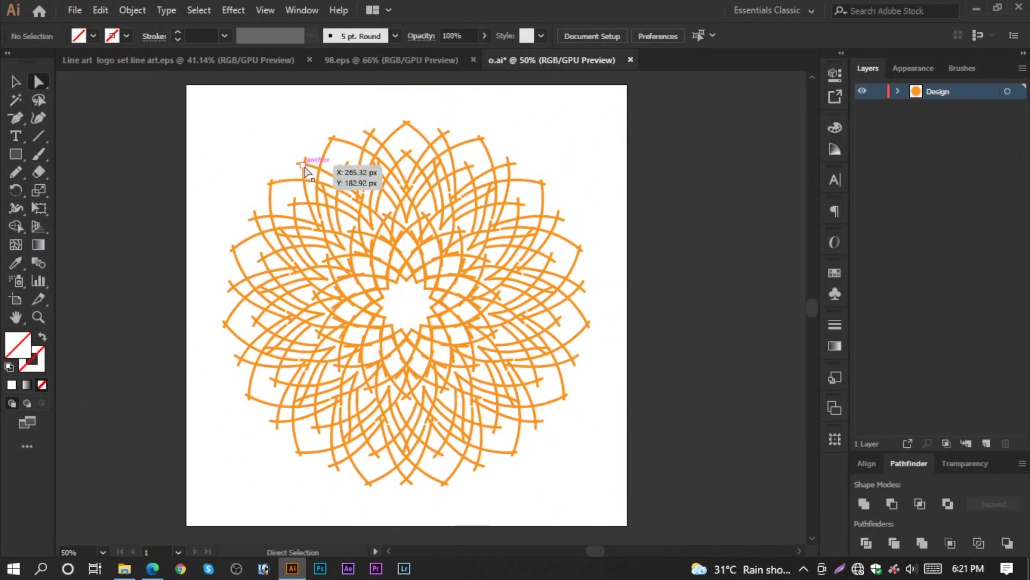
left_click(304, 167)
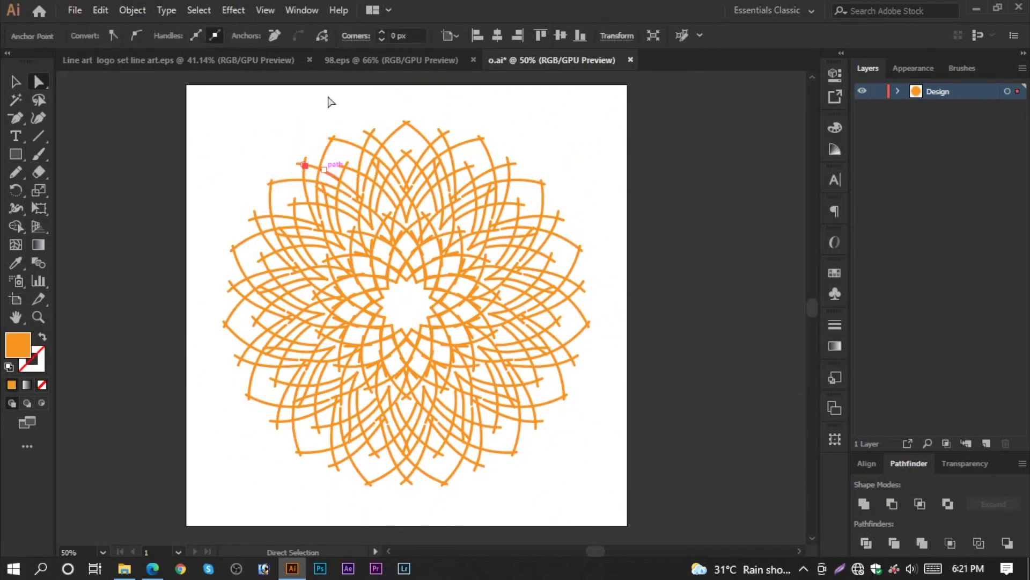
left_click(206, 10)
mouse_move(309, 155)
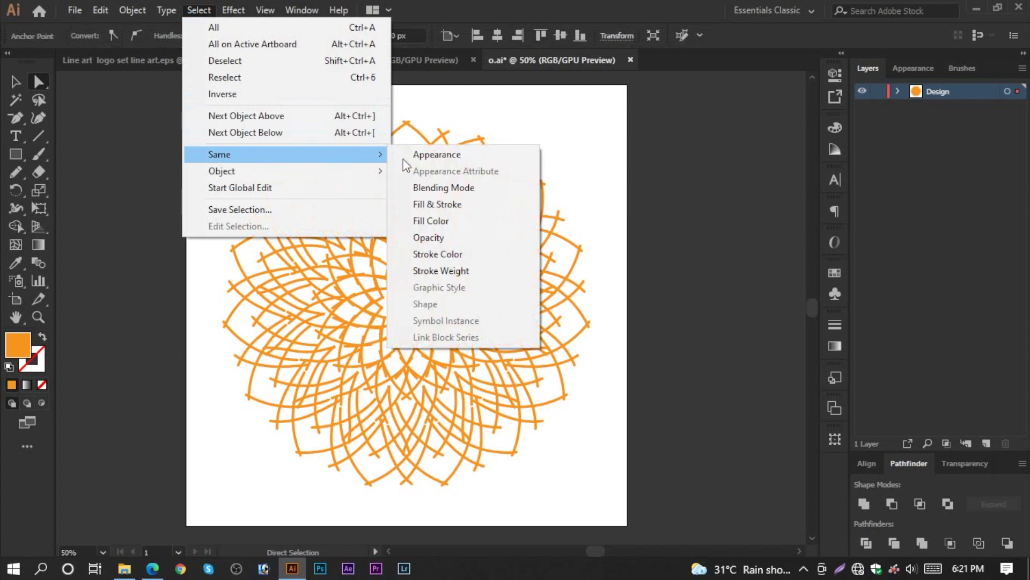
left_click(444, 222)
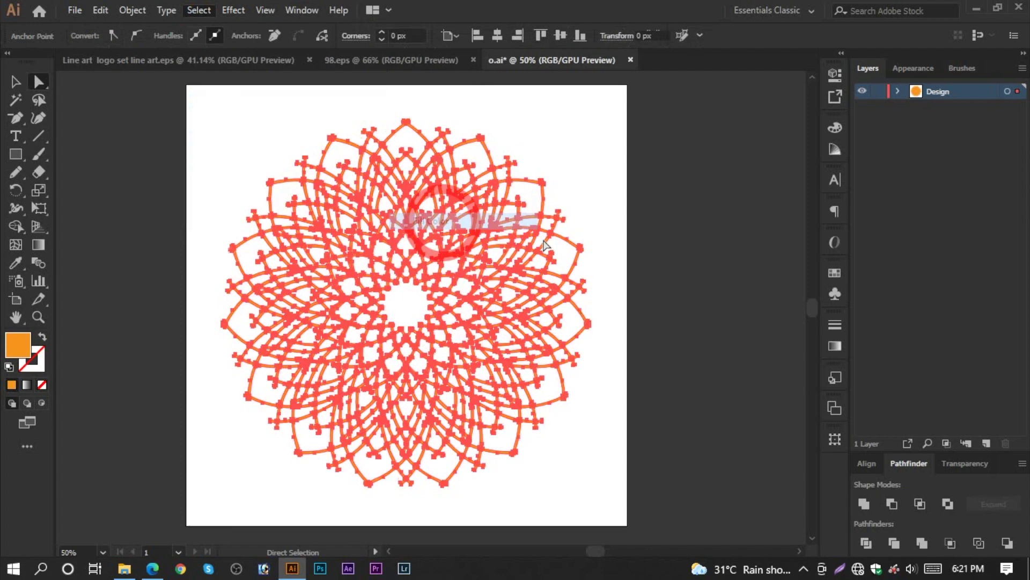
left_click(864, 502)
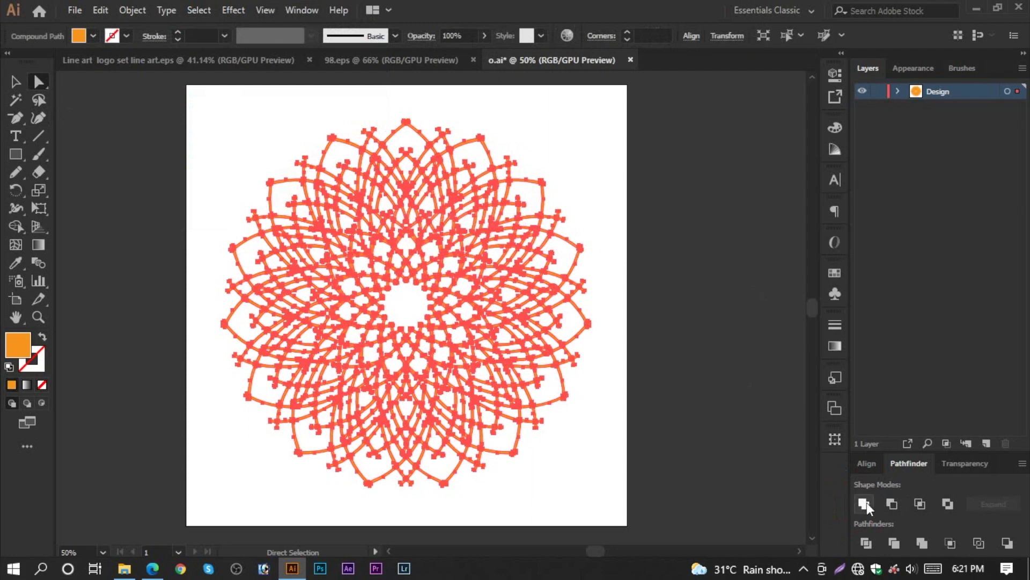
Copy the united mandala shape and switch to the line art logo set document.
left_click(101, 9)
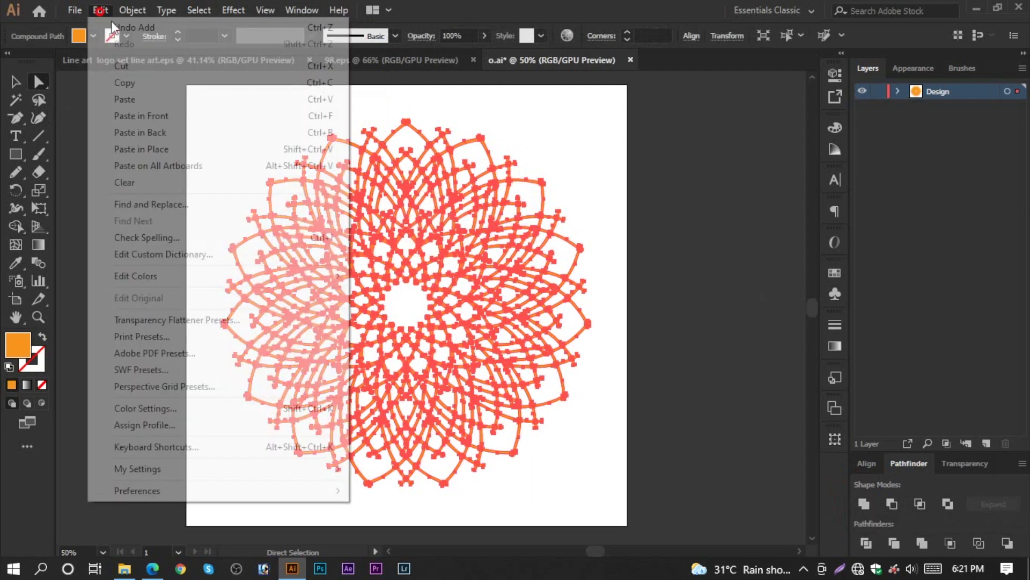
left_click(128, 87)
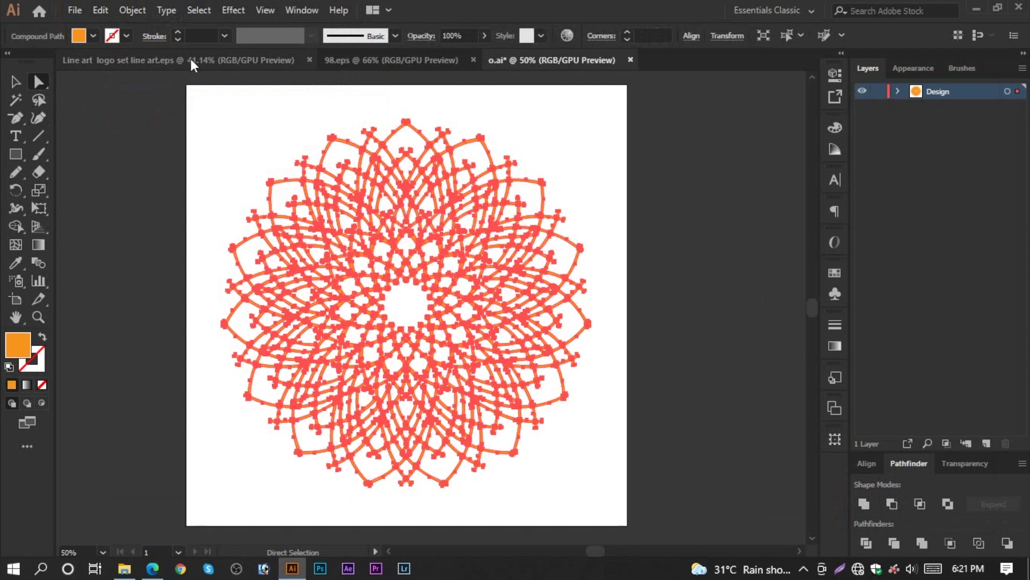
left_click(191, 60)
Start opening a file and browse to the Microstock Marketplase (I:) drive.
left_click(75, 10)
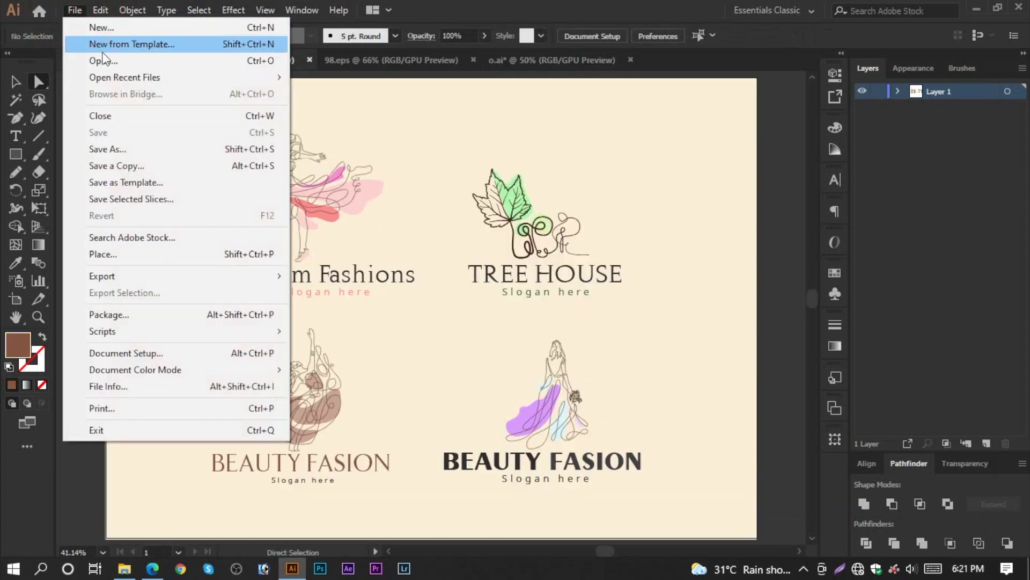
left_click(96, 62)
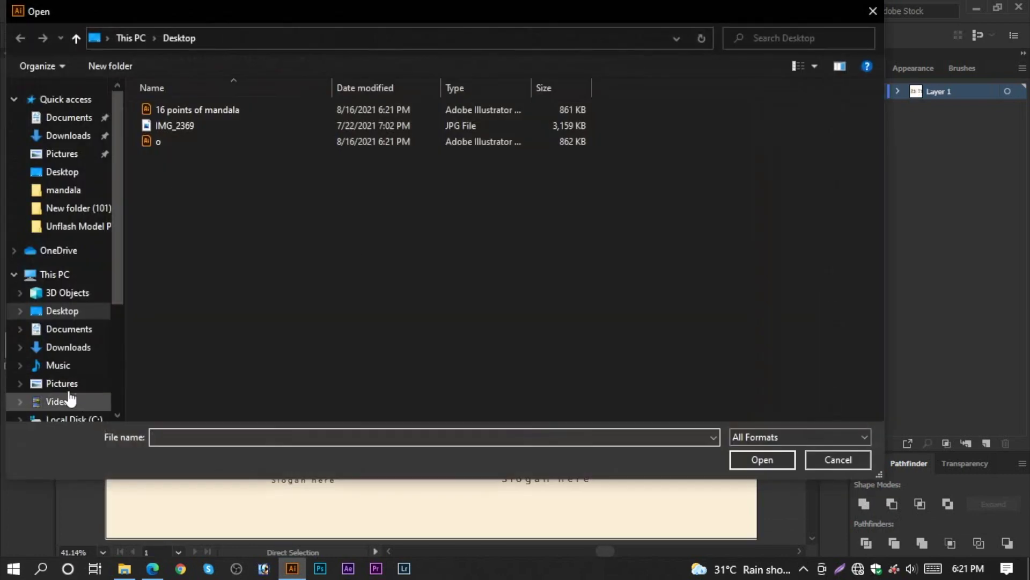
scroll(69, 392, "down", 2)
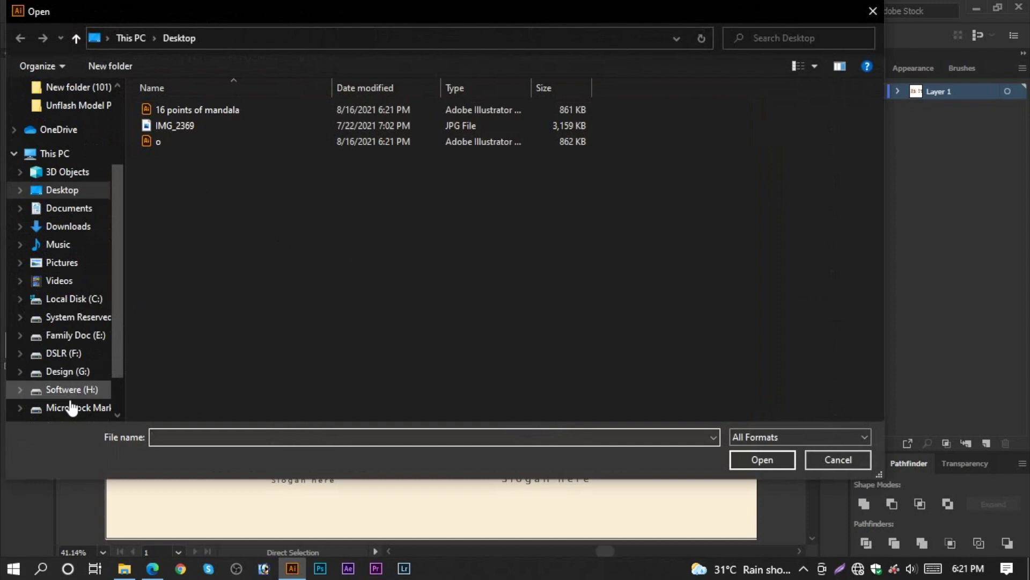
left_click(58, 408)
left_click(184, 239)
double_click(184, 239)
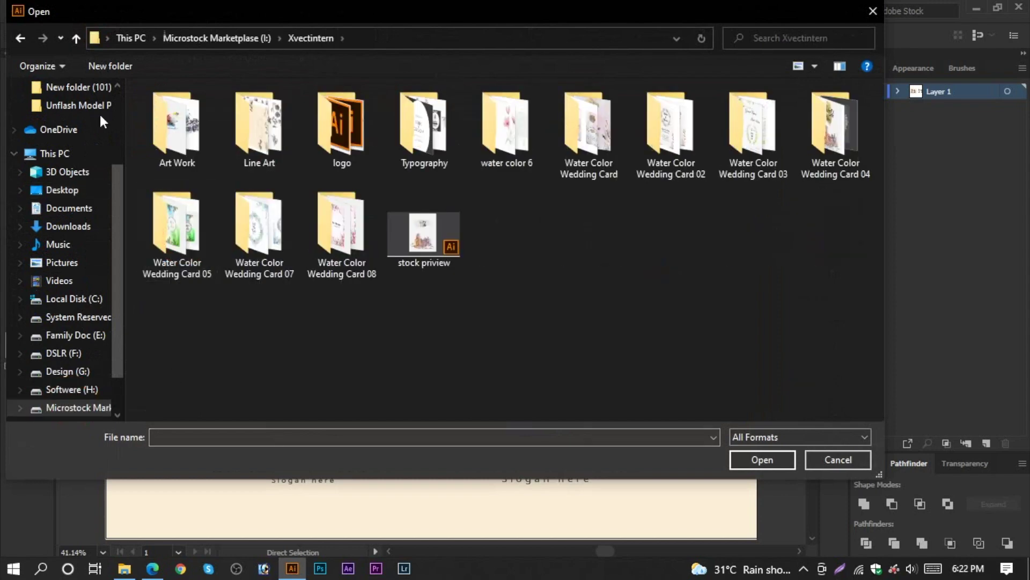
left_click(21, 37)
Open 06.eps from the Mandal Design 01 folder inside Work, Mandala Design With Water color.
double_click(810, 149)
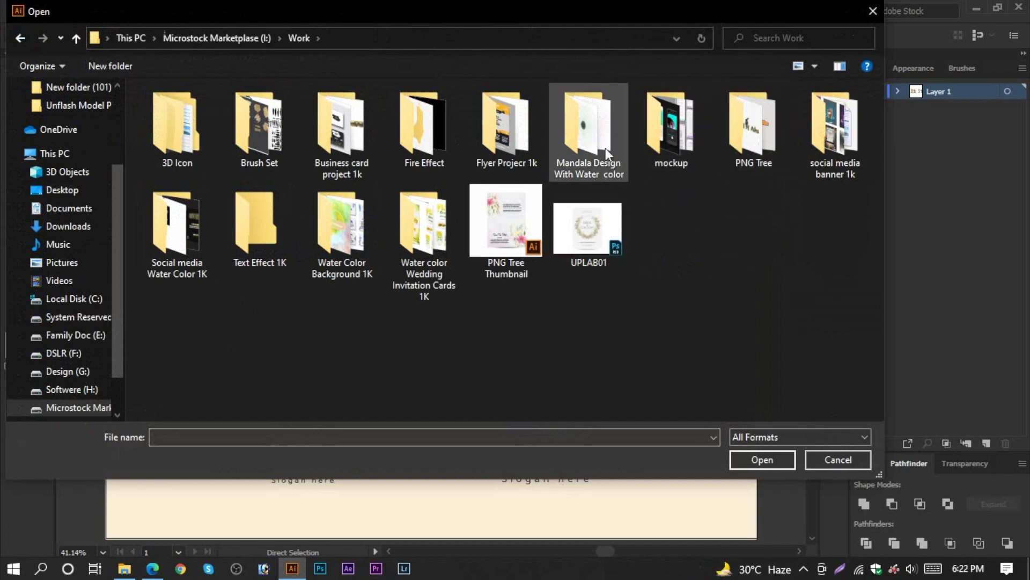
double_click(593, 143)
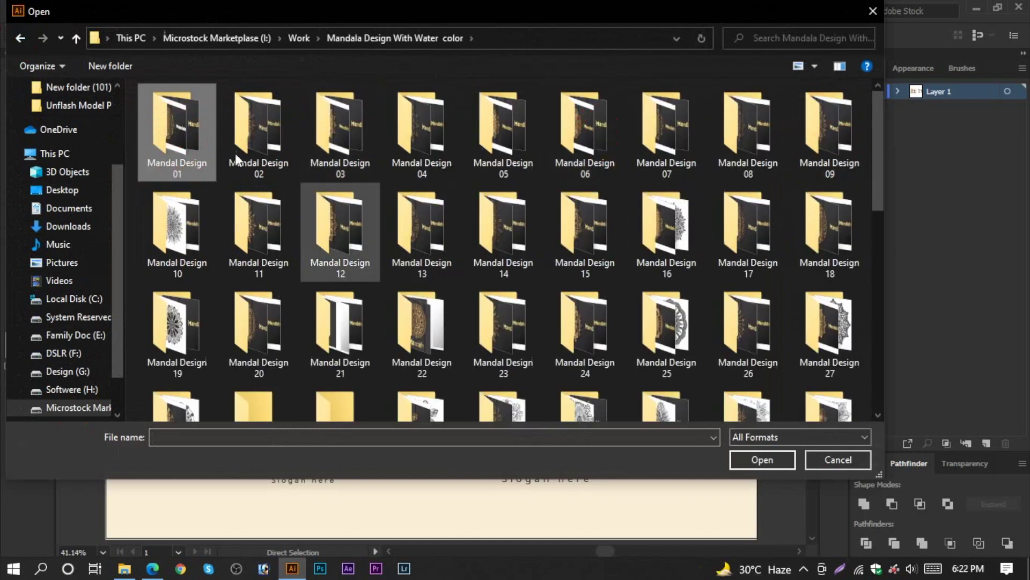
double_click(184, 130)
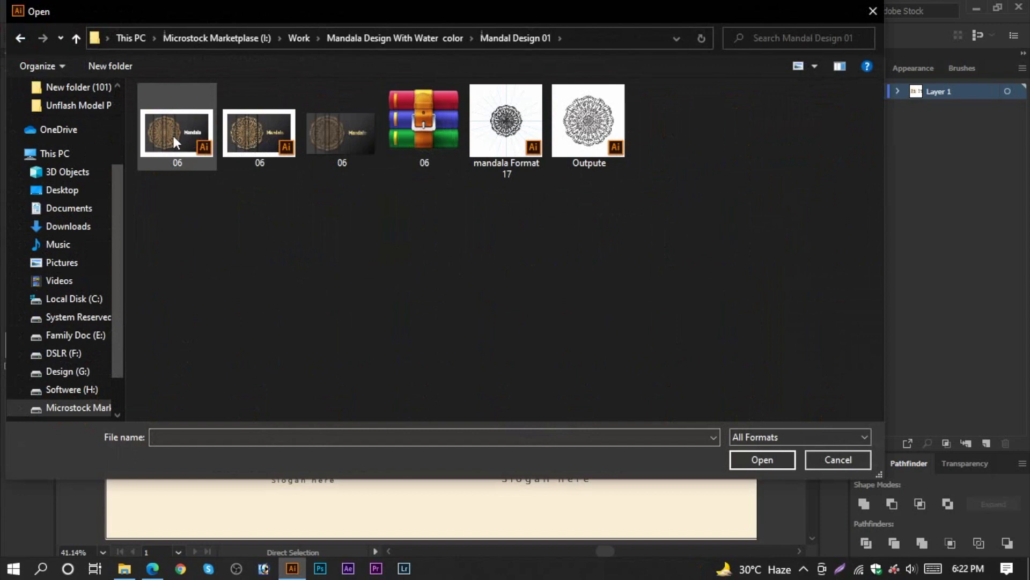
left_click(255, 128)
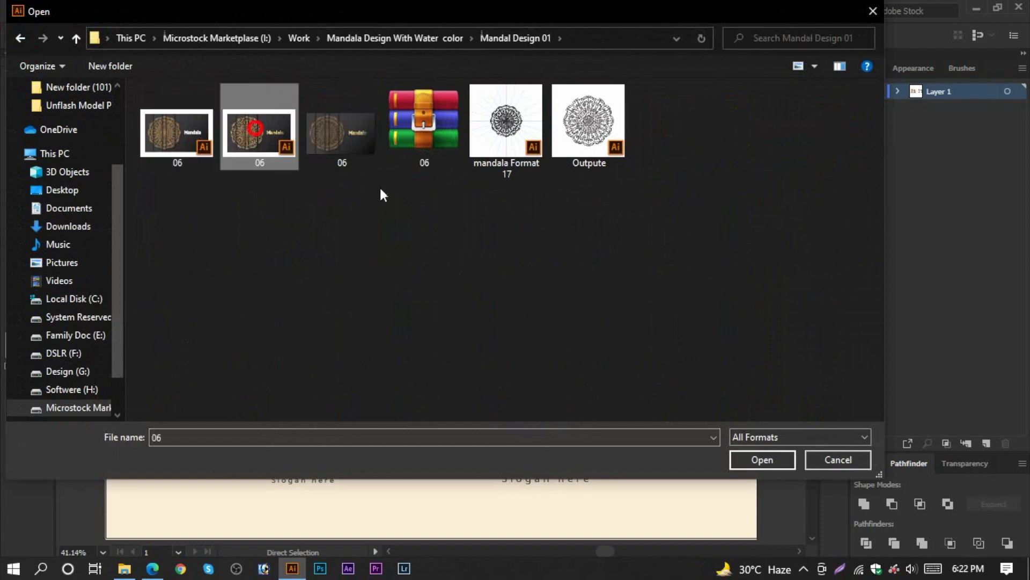
left_click(783, 461)
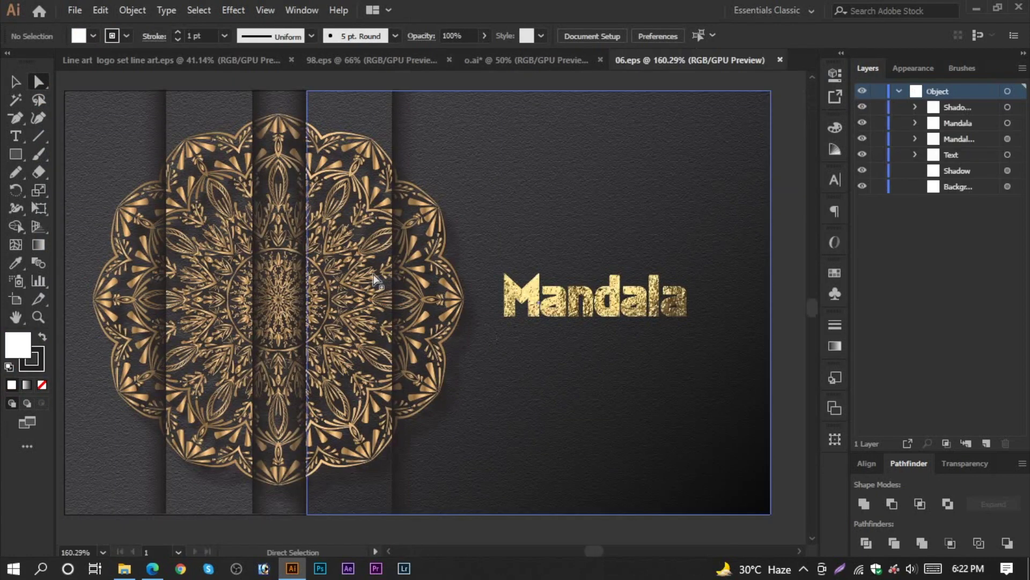
Delete the existing golden mandala and the mandala shadow copy beneath it from the 06.eps mockup.
left_click(234, 231)
left_click(16, 85)
left_click(214, 184)
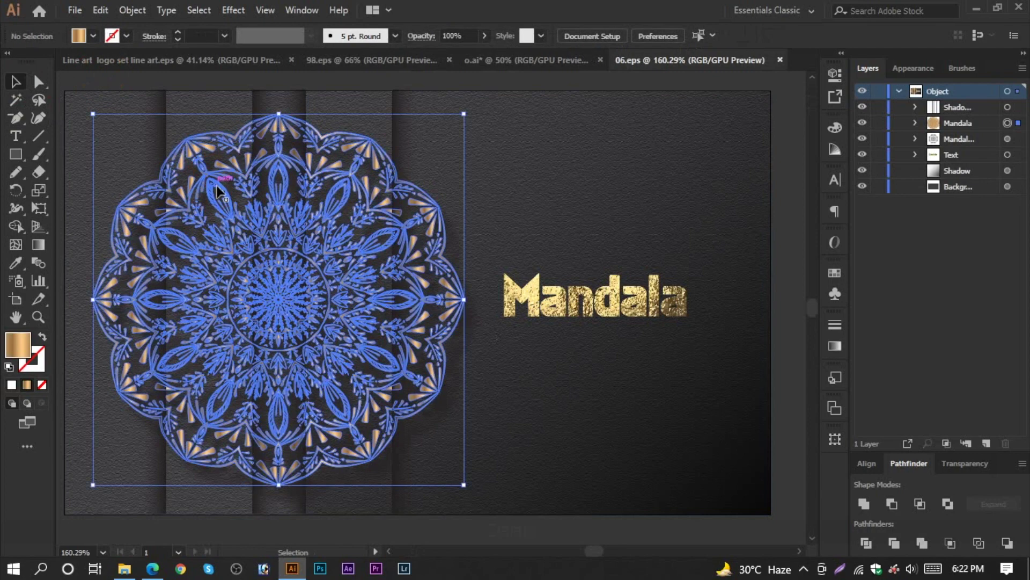
key("Delete")
left_click(218, 187)
key("Delete")
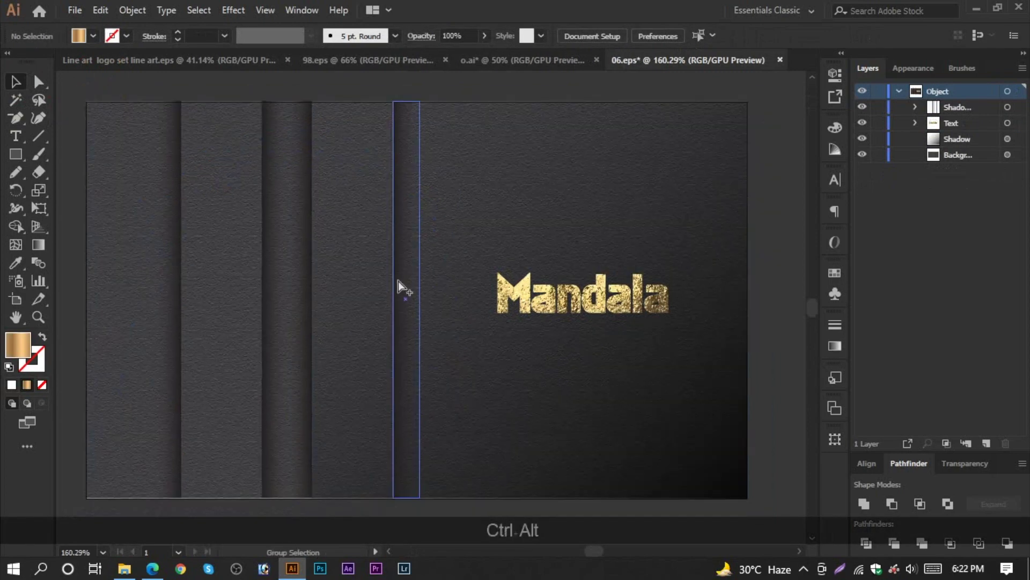
Paste the copied orange mandala and scale it down to fit over the vertical strips beside the Mandala text.
scroll(398, 281, "down", 4)
key("ctrl+v")
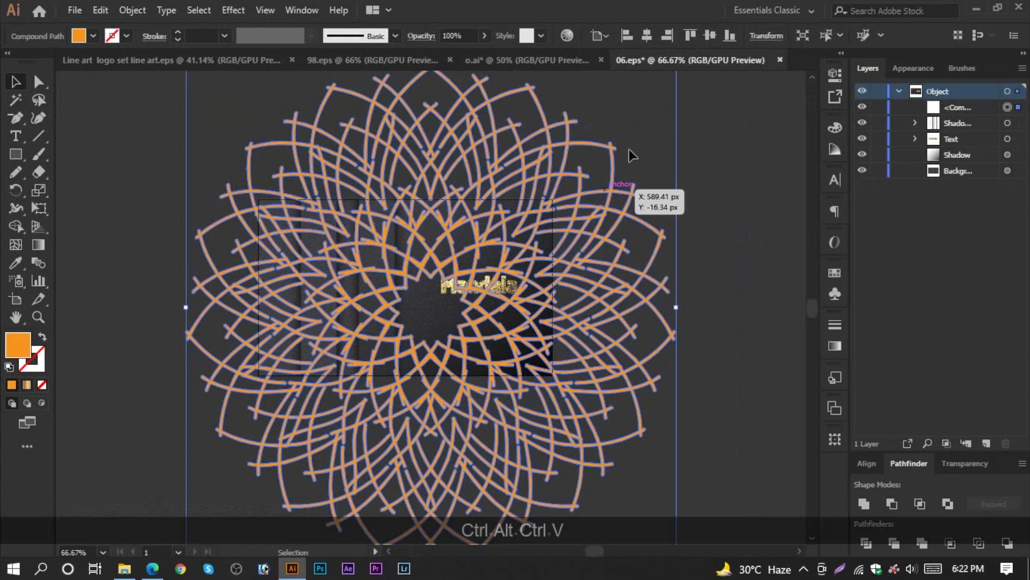
scroll(644, 167, "up", 3)
left_click_drag(676, 172, 311, 323)
key("ctrl+0")
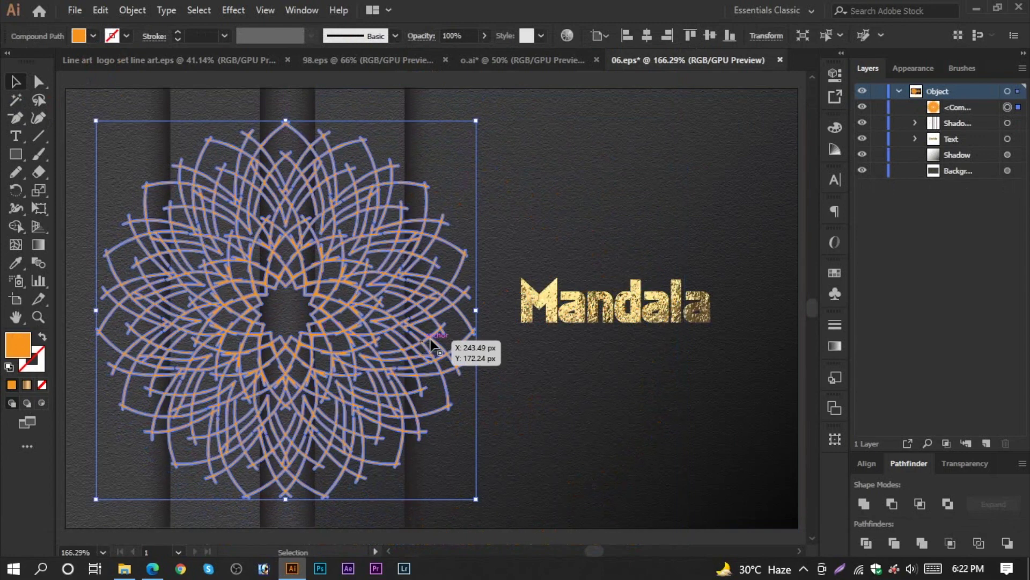
Fill the pasted mandala with the golden gradient swatch.
left_click(93, 36)
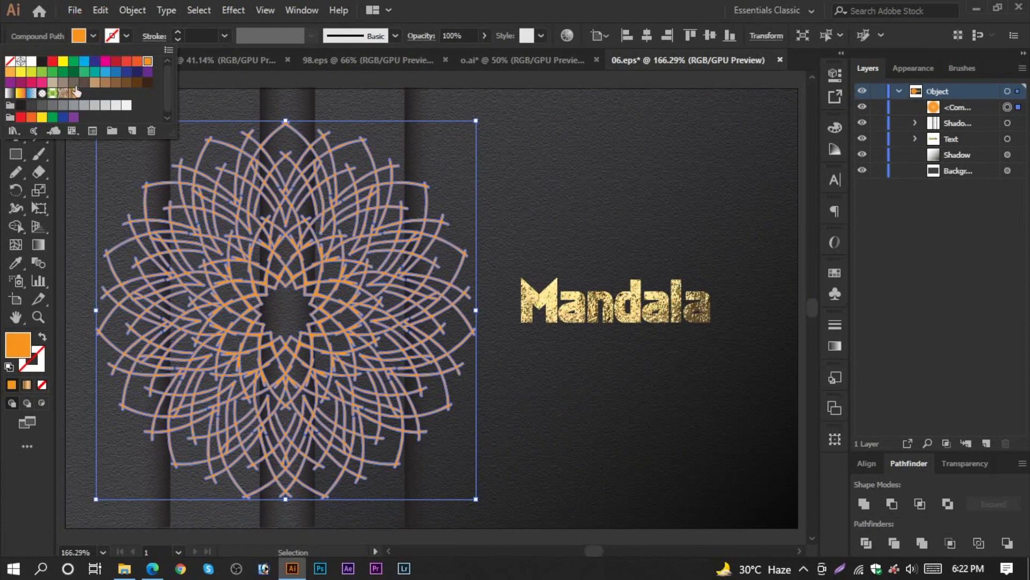
left_click(74, 93)
left_click(353, 78)
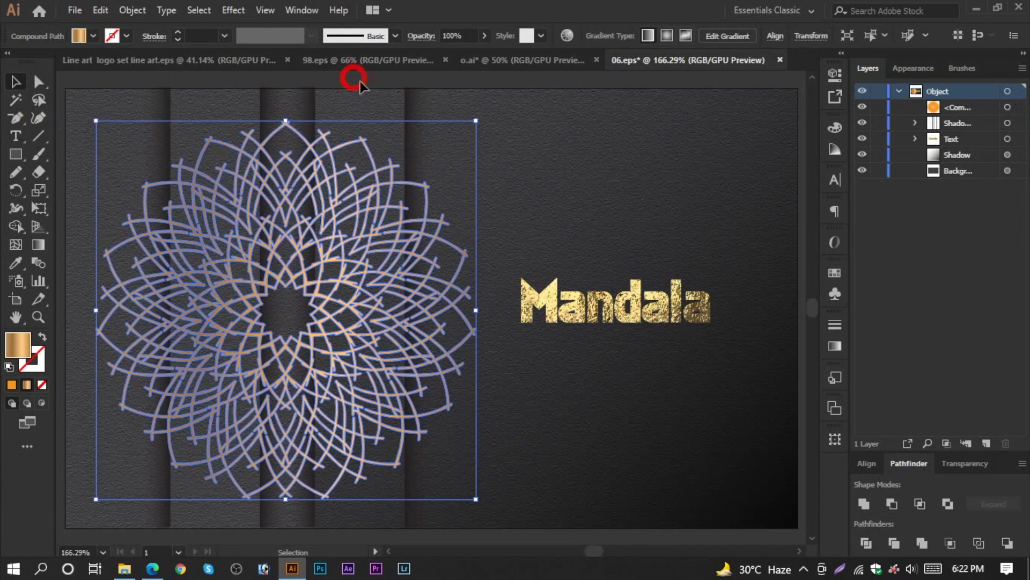
left_click(379, 206)
key("ctrl+v")
key("ctrl+f")
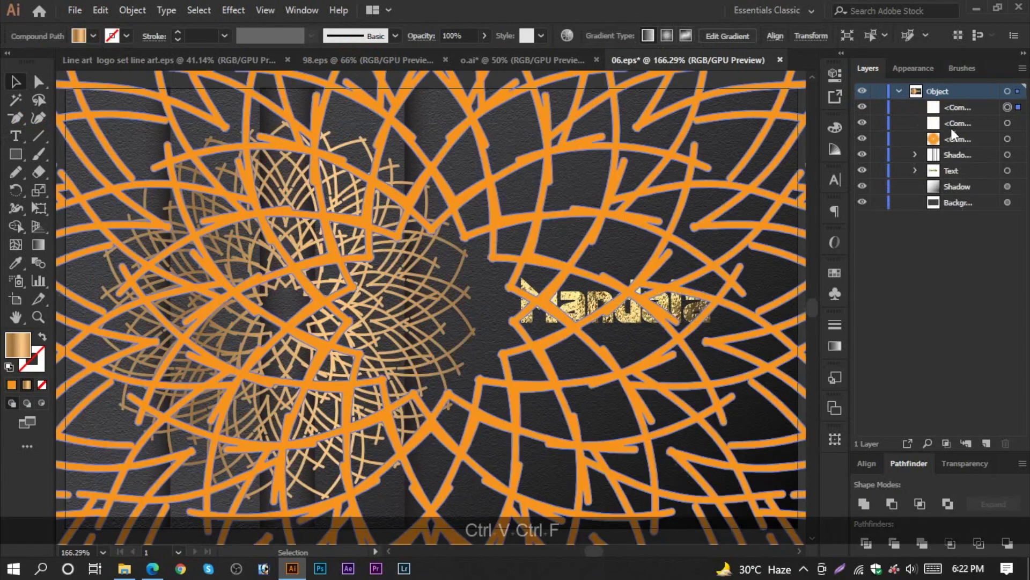
key("ctrl+z")
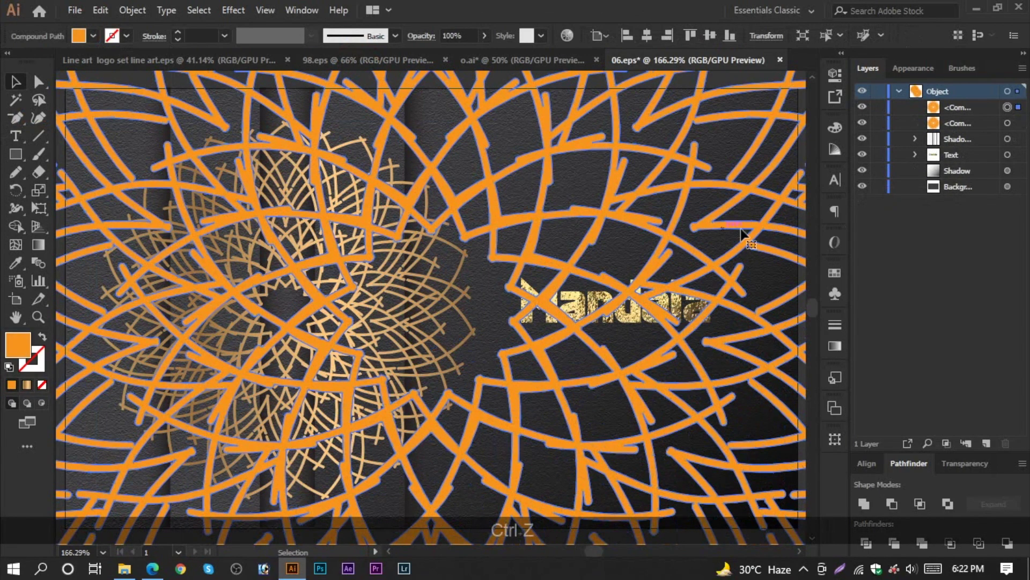
key("ctrl+z")
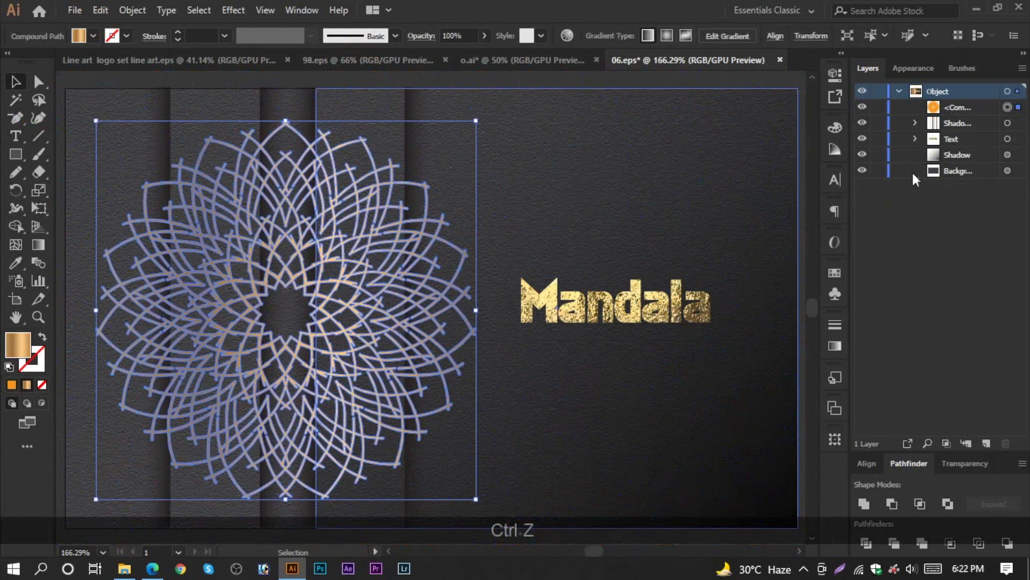
Duplicate the golden mandala exactly in place by copying it and pasting it in front.
left_click(731, 86)
left_click(373, 252)
key("ctrl")
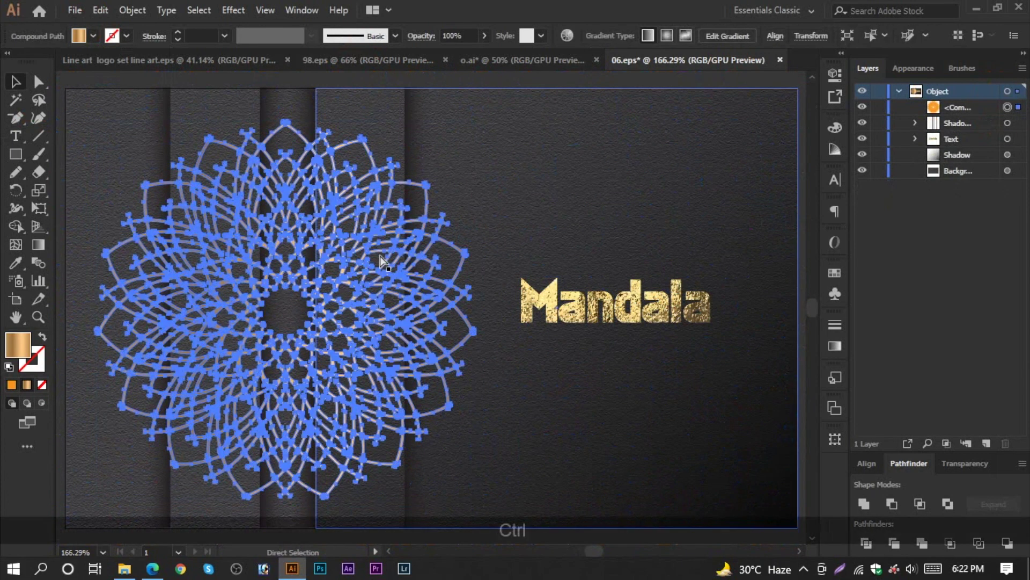
key("ctrl+f")
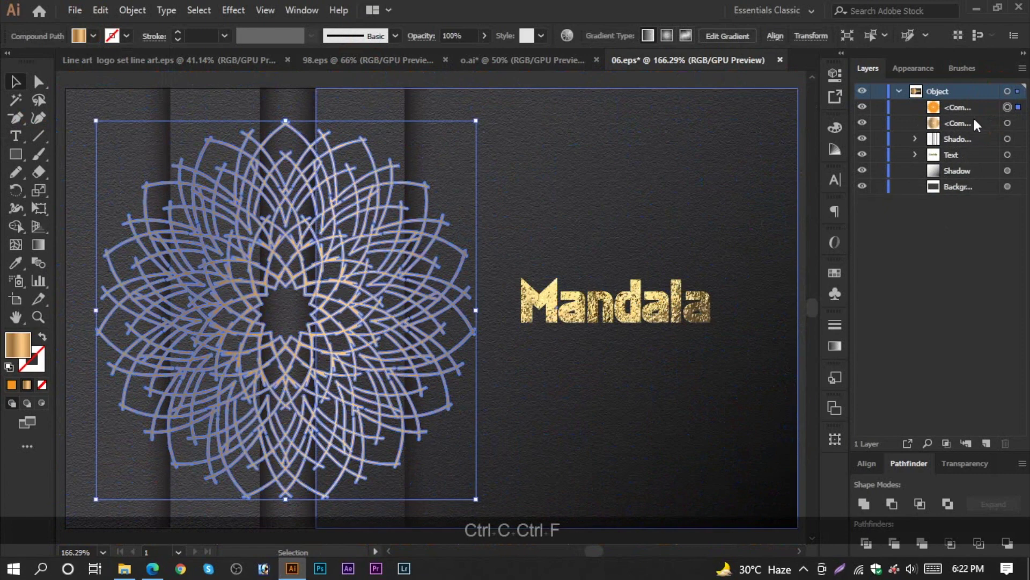
Select the lower of the two mandala copies and fill it with black.
left_click(973, 123)
left_click(1009, 123)
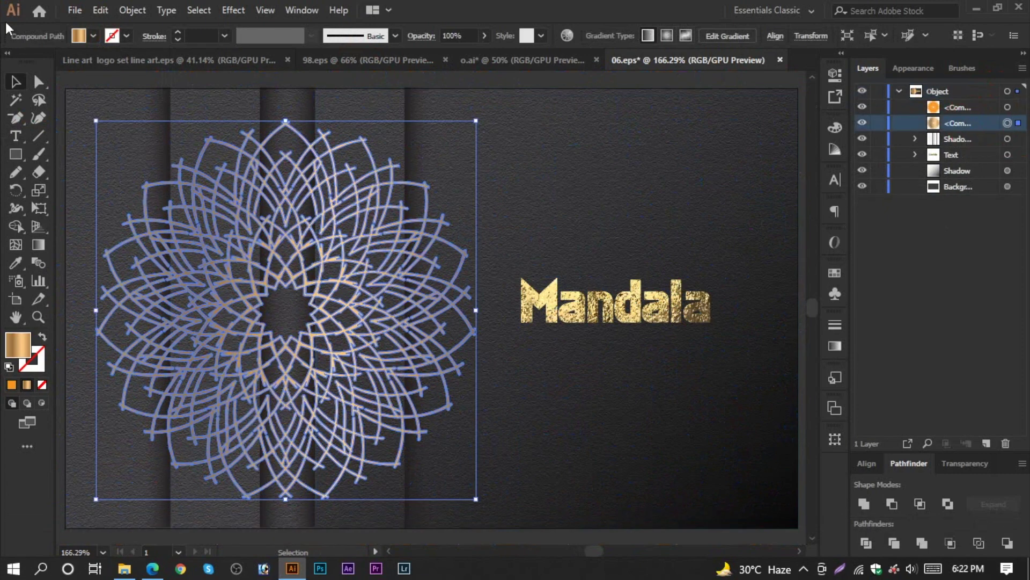
left_click(88, 34)
left_click(43, 60)
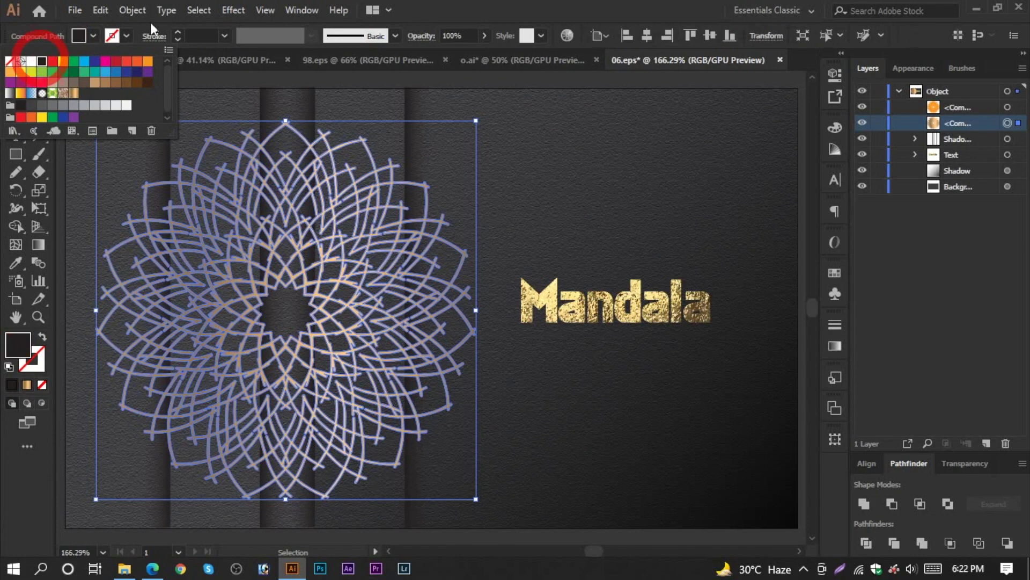
Apply a Gaussian Blur effect to the black mandala copy.
left_click(227, 8)
left_click(230, 11)
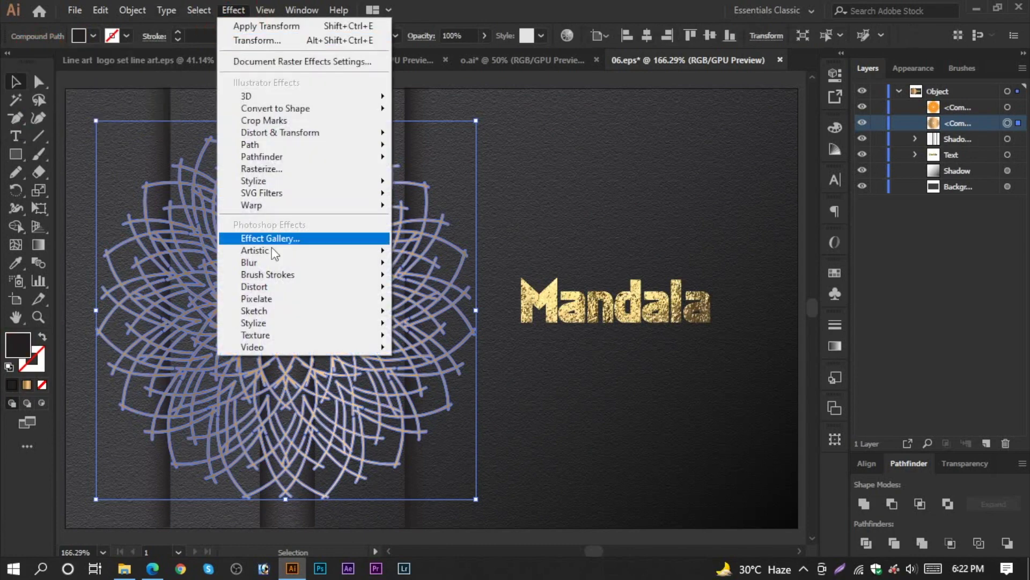
mouse_move(347, 263)
left_click(427, 262)
left_click(517, 301)
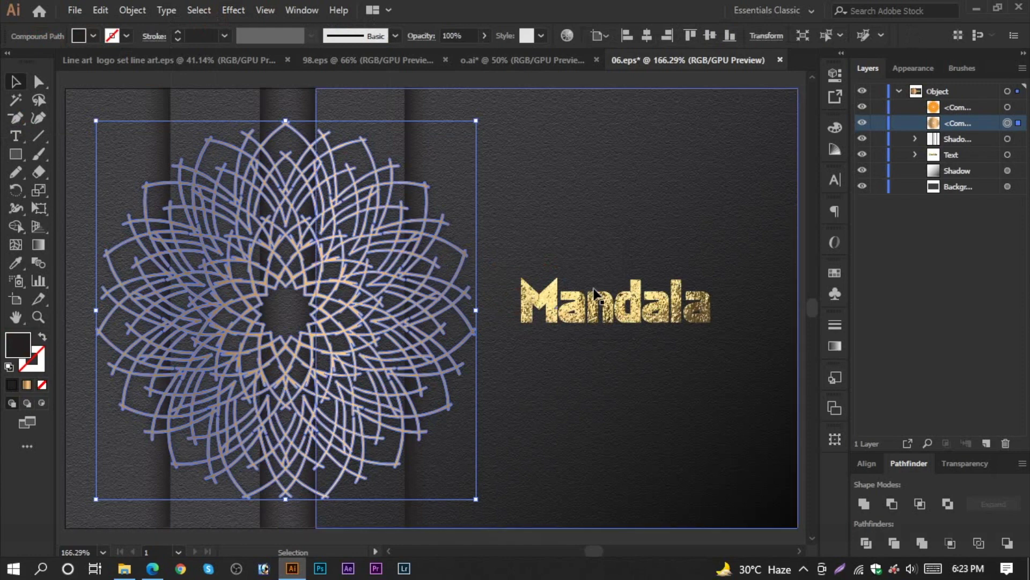
Nudge the blurred black mandala seven steps down and four steps right as a drop shadow, and deselect it.
key("Down")
key("Down")
key("Down")
key("Down")
key("Down")
key("Down")
key("Down")
key("Right")
key("Right")
key("Right")
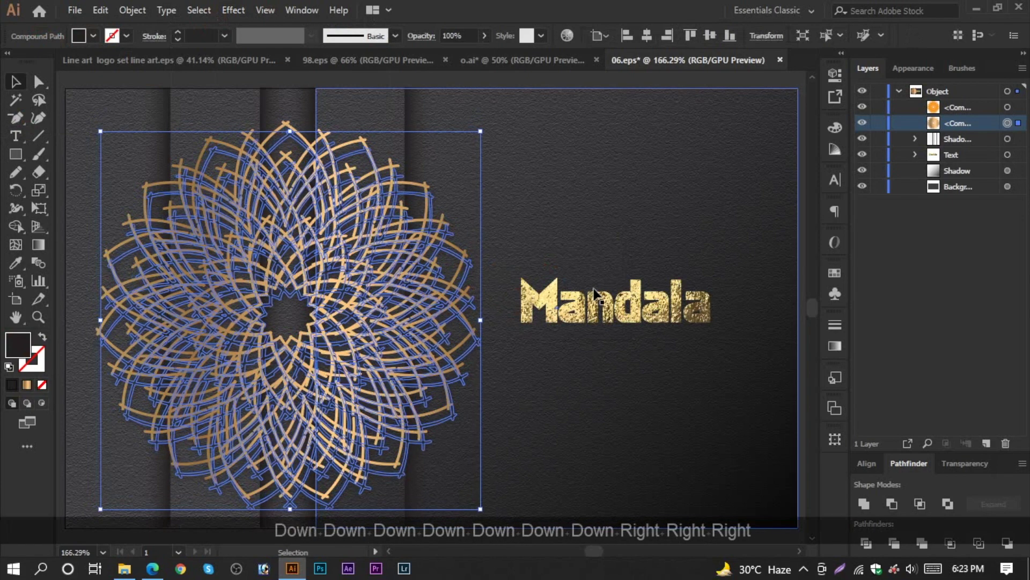
key("Right")
left_click(596, 86)
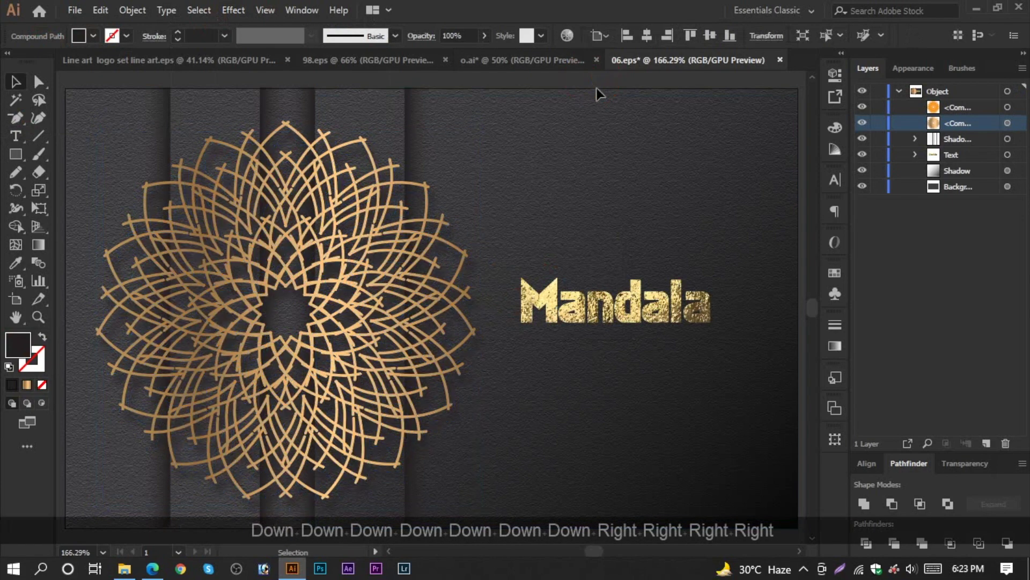
Move the group of vertical strip shadows above both mandala copies in the stacking order.
left_click(981, 138)
left_click_drag(980, 137, 975, 100)
key("ctrl+0")
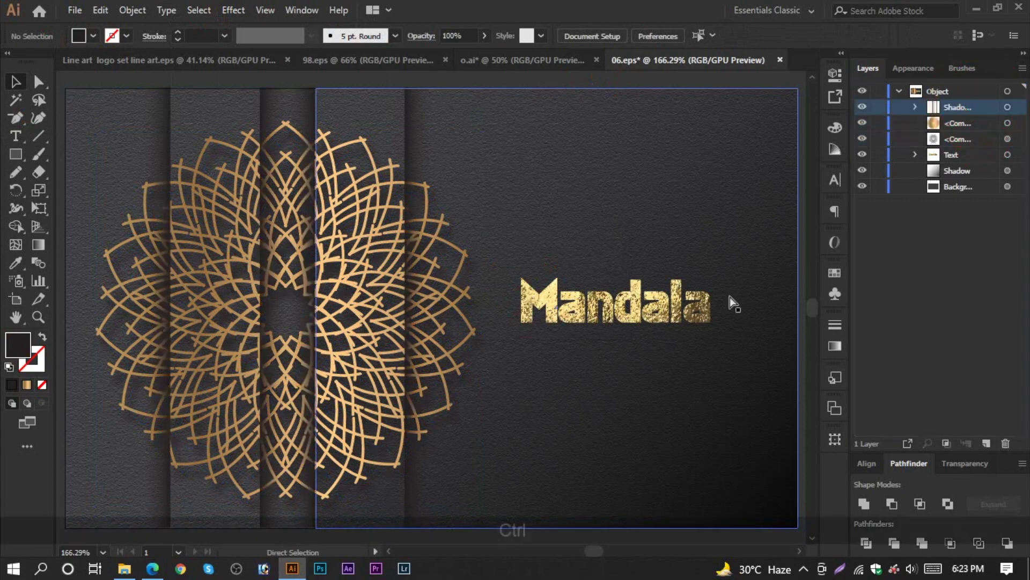